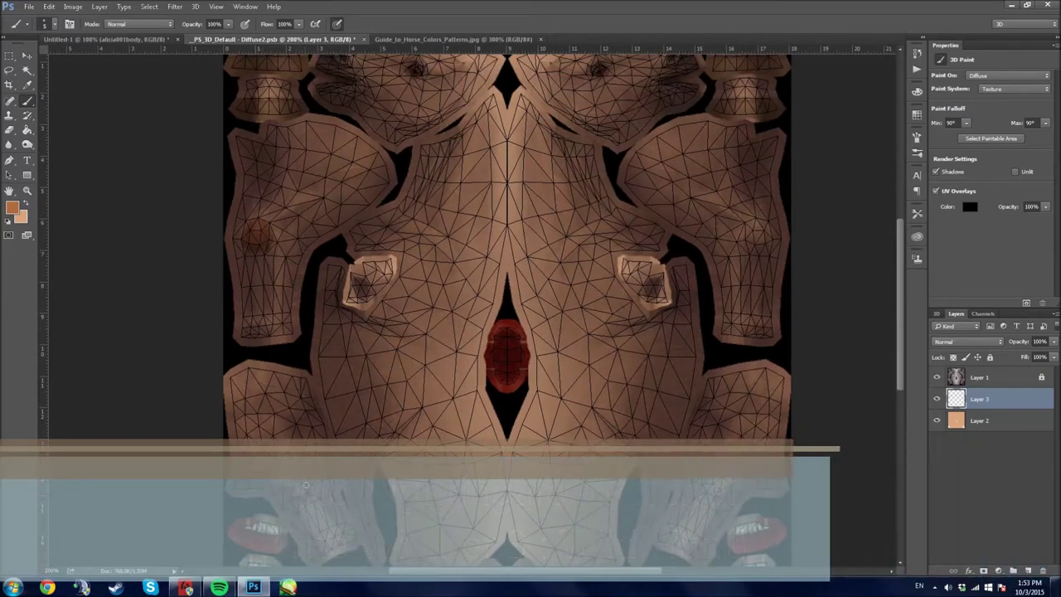
Blur the brown patch on the foreleg knee area of the diffuse texture.
key(r)
click(249, 232)
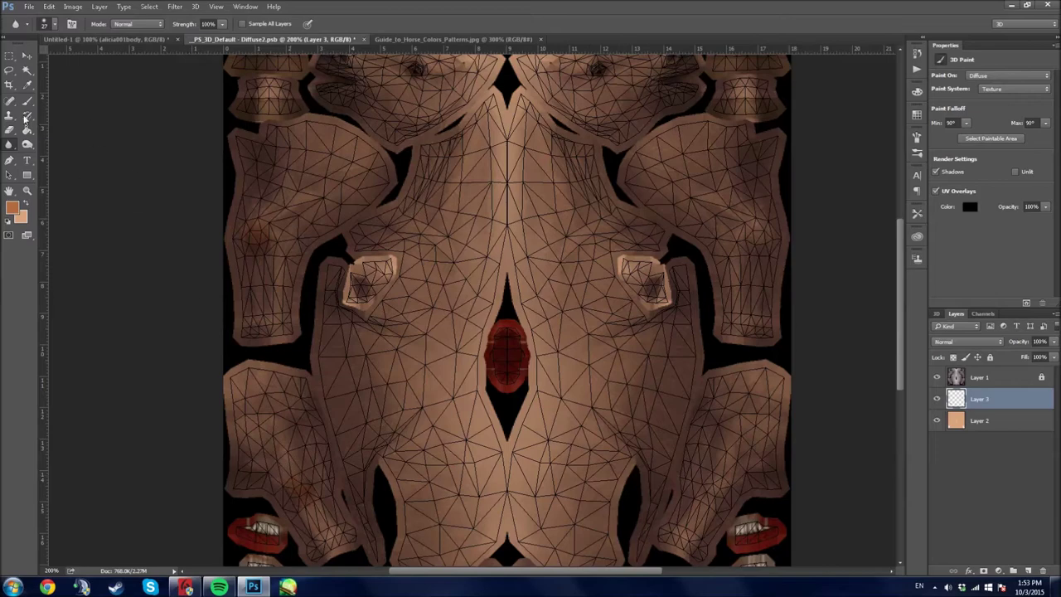
Switch to the 3D horse model and brush brown around the fetlock of its right foreleg.
key(b)
click(107, 39)
mouse_move(54, 501)
mouse_down()
mouse_move(66, 501)
mouse_move(80, 464)
mouse_up()
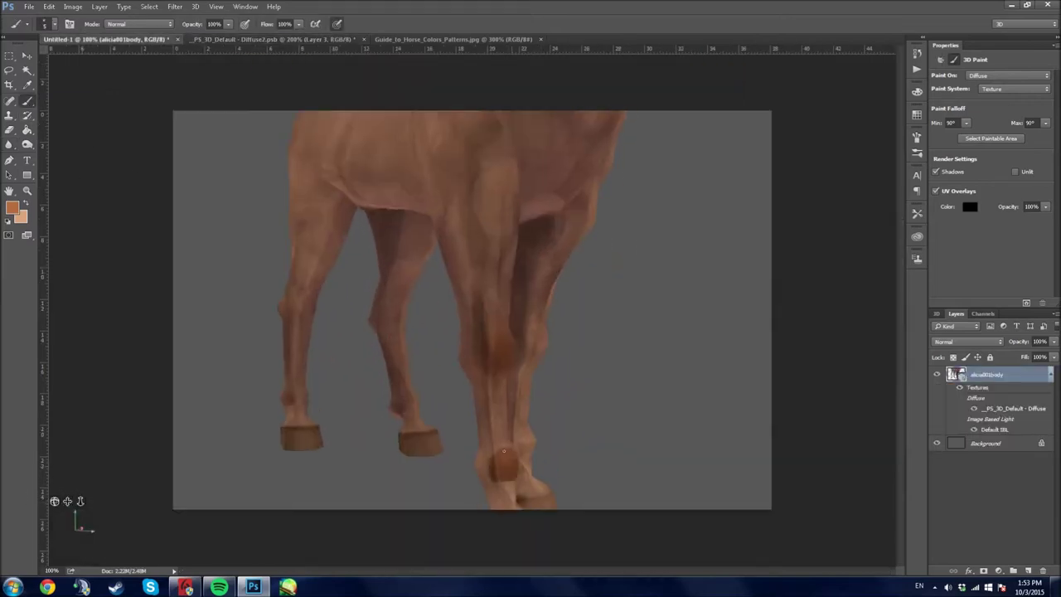
drag(54, 500, 68, 500)
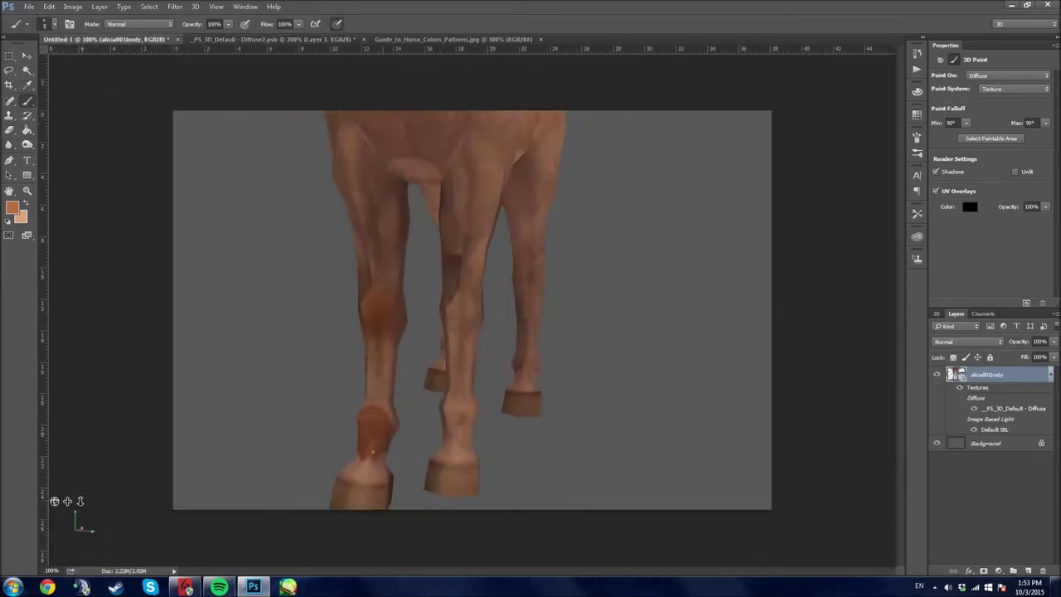
Brush brown patches onto the hock and fetlock of the horse's right hind leg.
drag(54, 500, 345, 396)
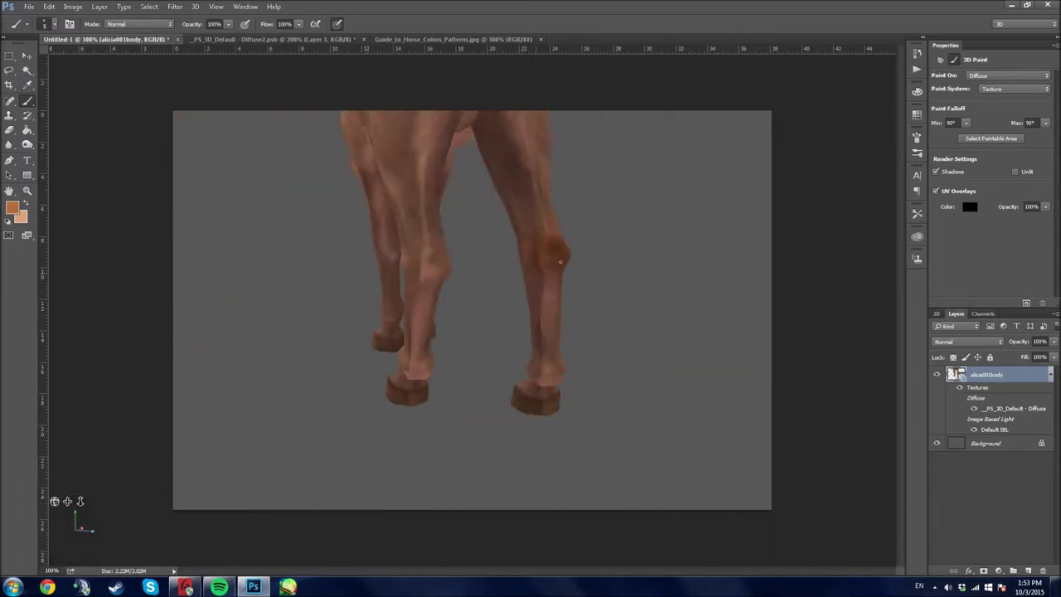
drag(54, 501, 233, 291)
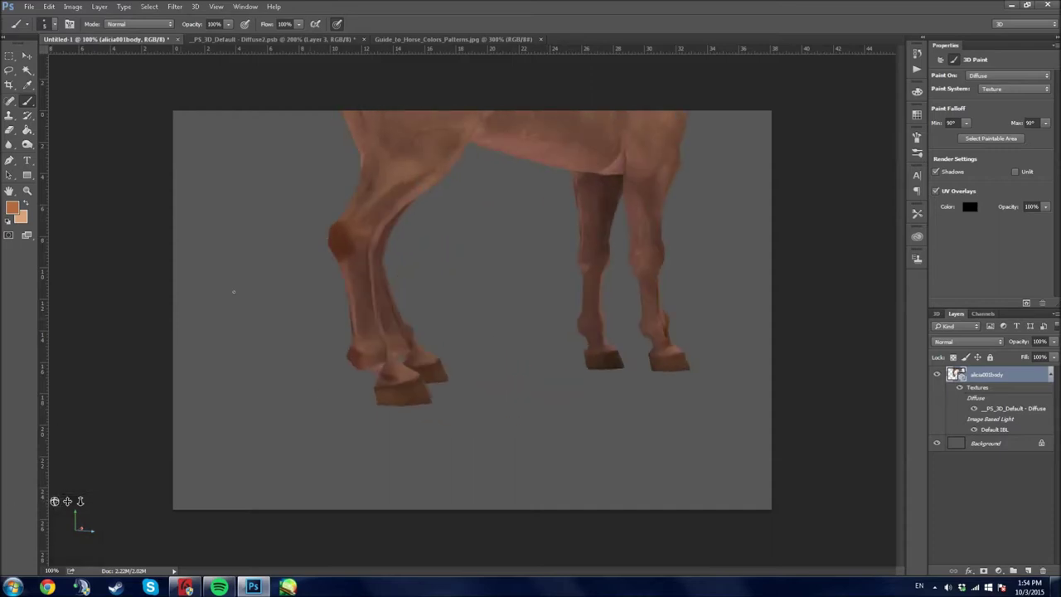
drag(54, 501, 412, 259)
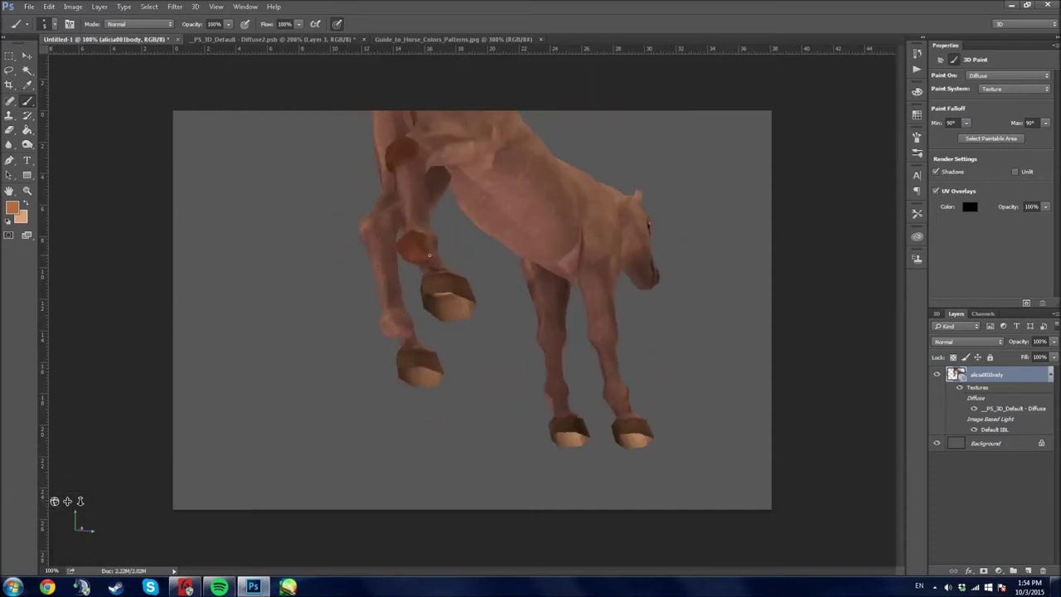
drag(54, 500, 573, 285)
drag(54, 501, 327, 321)
mouse_move(54, 501)
mouse_down()
mouse_move(249, 373)
mouse_move(114, 189)
mouse_up()
Soften the brown hock and fetlock patches on the right hind leg with the Blur tool.
drag(10, 144, 49, 142)
drag(54, 501, 592, 294)
drag(54, 501, 296, 220)
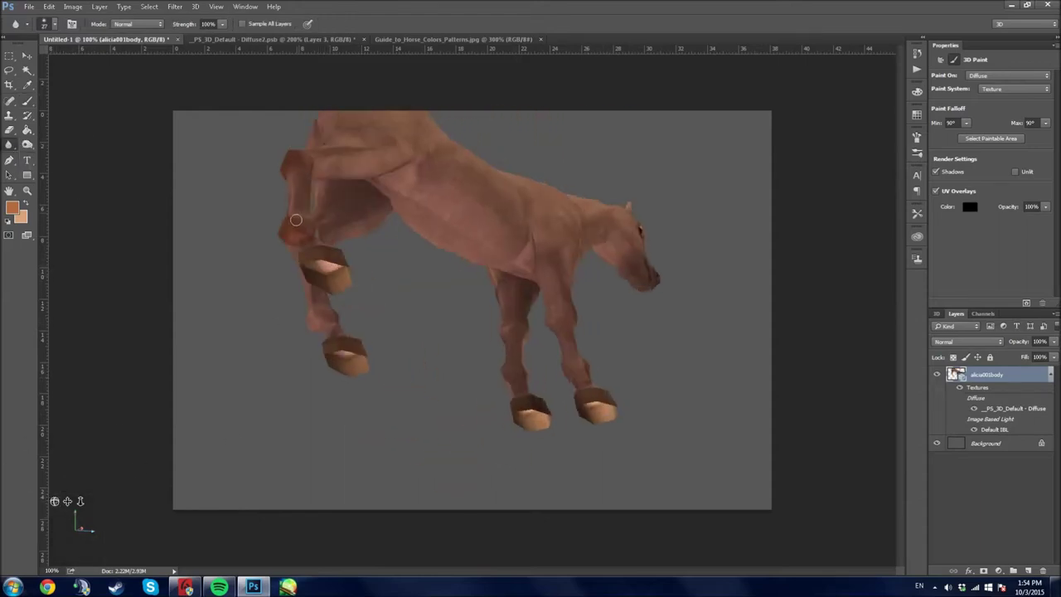
drag(54, 501, 439, 371)
drag(54, 501, 396, 404)
Brush brown over the right foreleg from the knee down to the hoof, covering its front, sides and back.
click(28, 100)
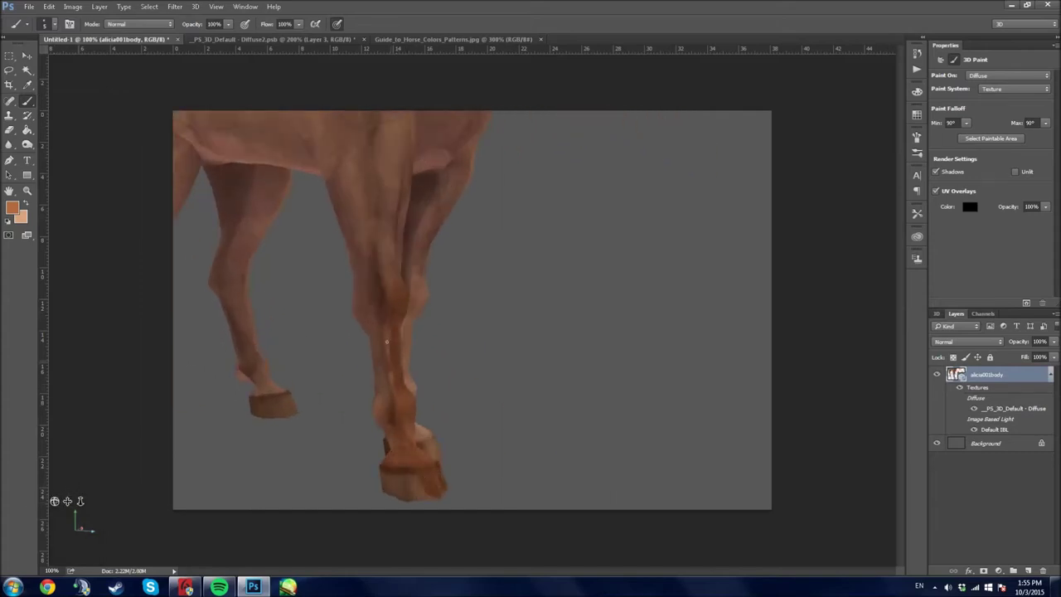
drag(394, 329, 388, 440)
drag(54, 500, 447, 452)
drag(447, 452, 468, 338)
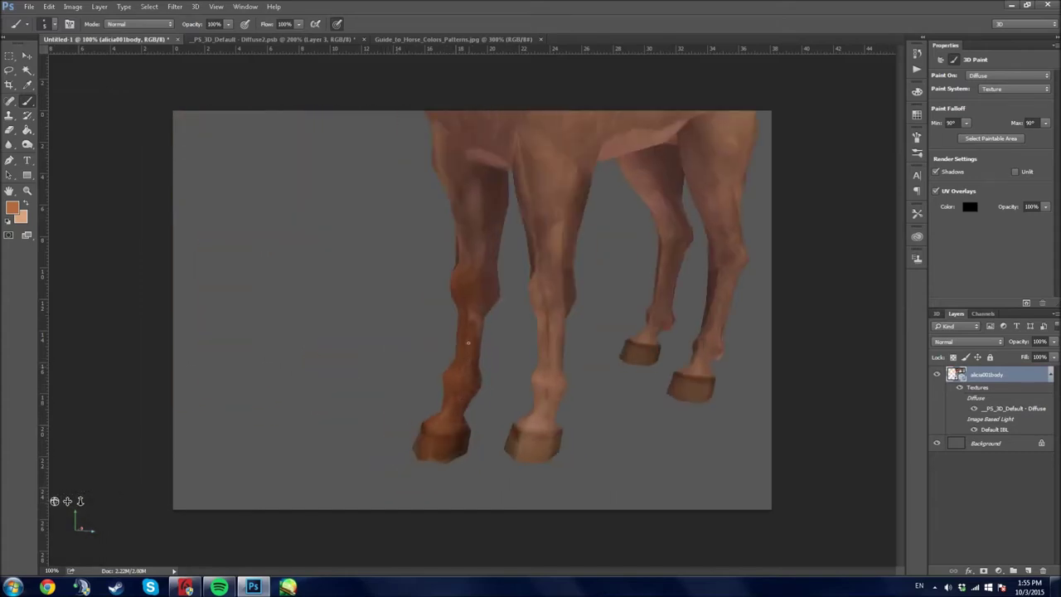
drag(54, 500, 403, 423)
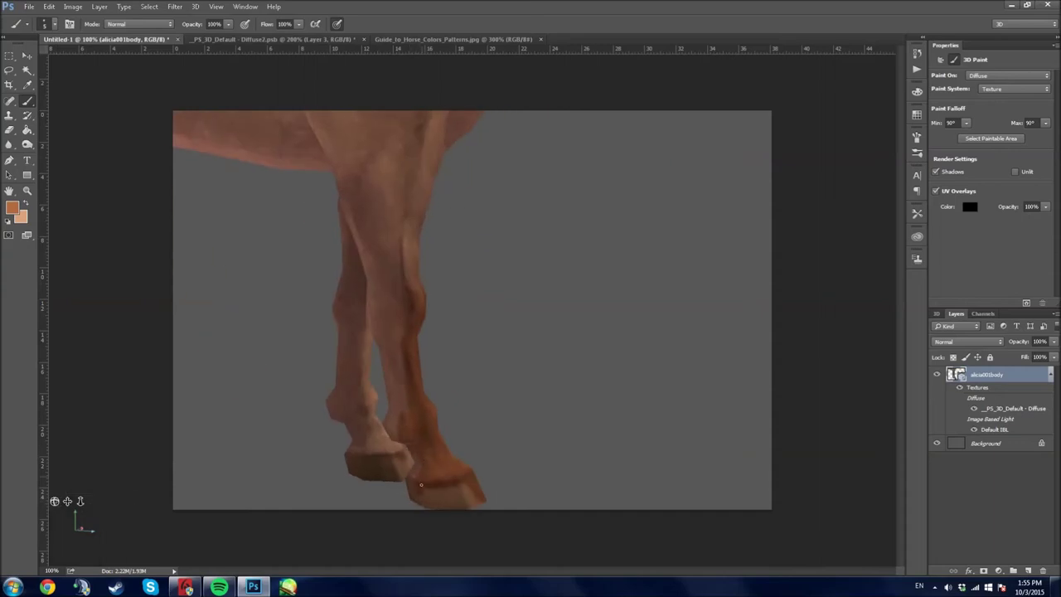
drag(54, 500, 510, 393)
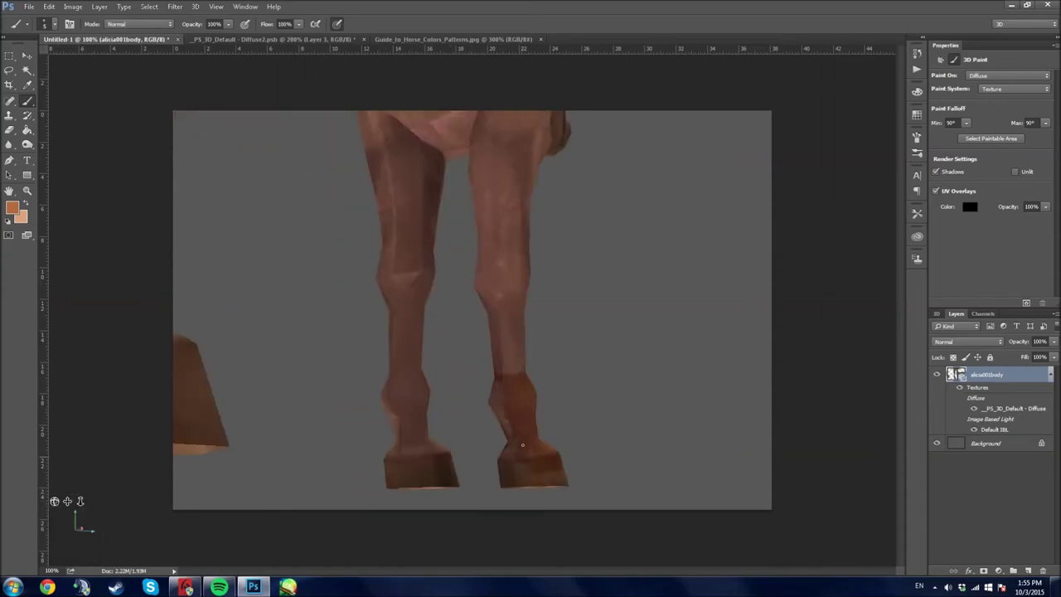
drag(54, 501, 207, 415)
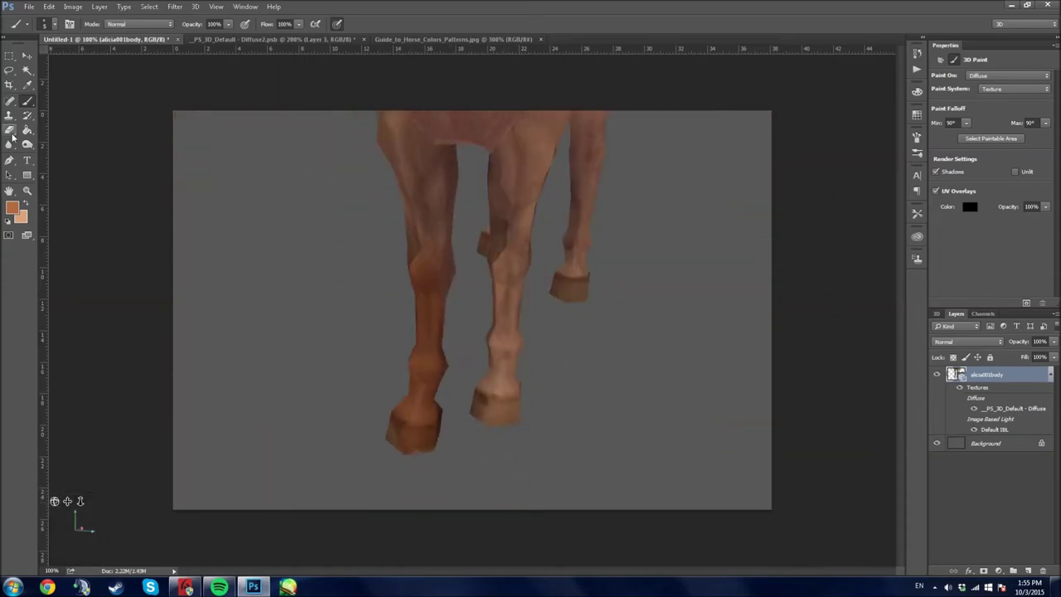
Blur the edges of the brown marking on the right foreleg.
click(9, 145)
drag(54, 500, 506, 387)
drag(54, 501, 437, 307)
drag(54, 500, 56, 409)
Brush brown over the hind leg's fetlock and pastern down to the hoof, and blur the edges of the colour.
click(28, 100)
mouse_move(431, 357)
mouse_down()
mouse_move(431, 315)
mouse_move(452, 333)
mouse_move(531, 340)
mouse_move(504, 238)
mouse_move(499, 291)
mouse_move(294, 292)
mouse_move(646, 311)
mouse_up()
drag(9, 144, 50, 143)
drag(464, 307, 274, 441)
drag(54, 501, 55, 500)
key(b)
click(405, 307)
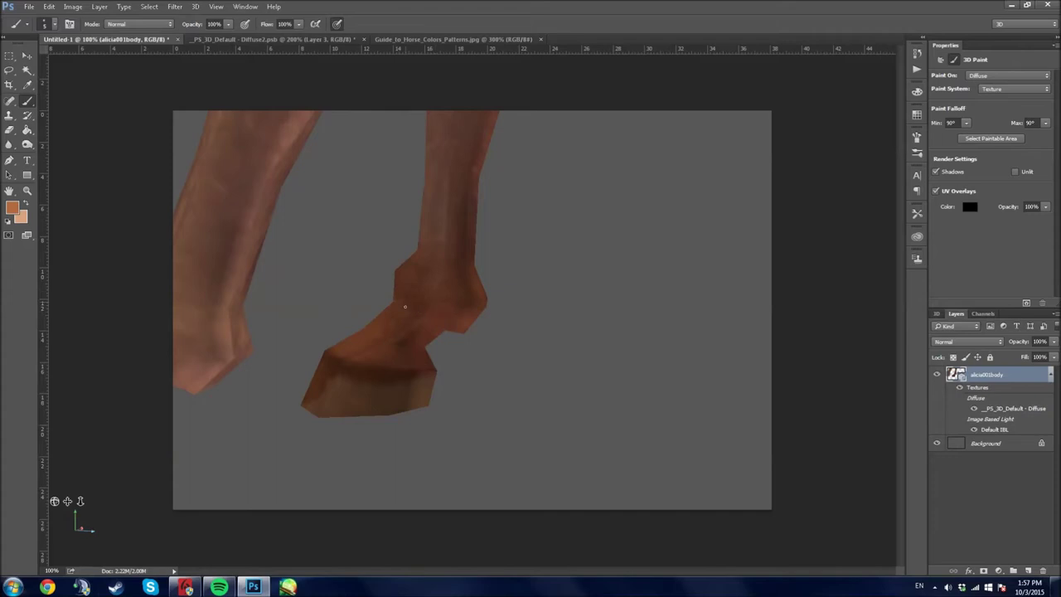
key(r)
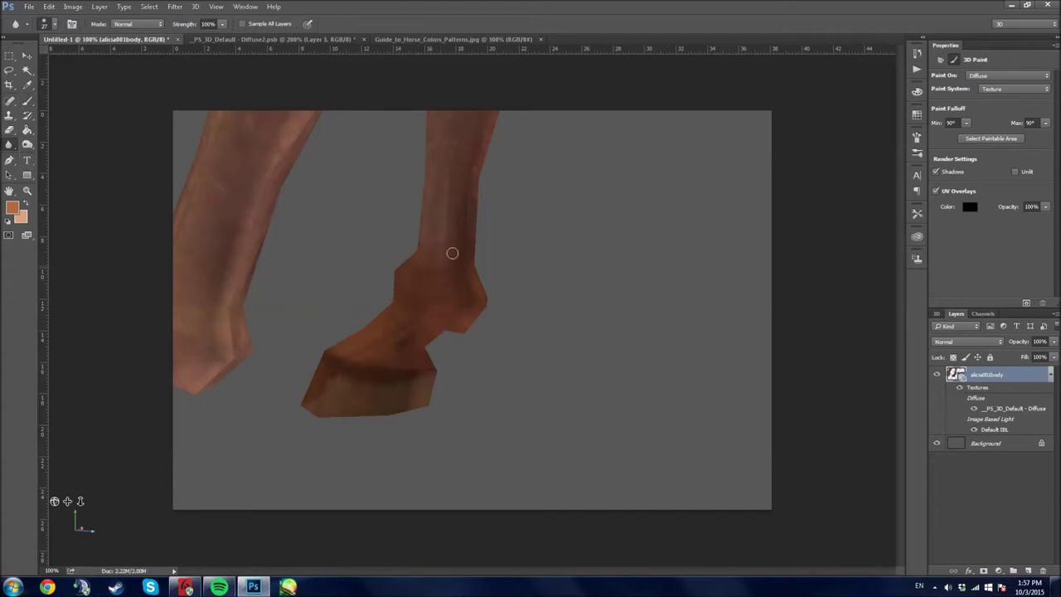
Brush a thin brown dorsal stripe along the middle of the horse's back to the rump.
mouse_move(80, 501)
mouse_down()
mouse_move(63, 315)
mouse_move(107, 348)
mouse_move(81, 549)
mouse_move(83, 530)
mouse_up()
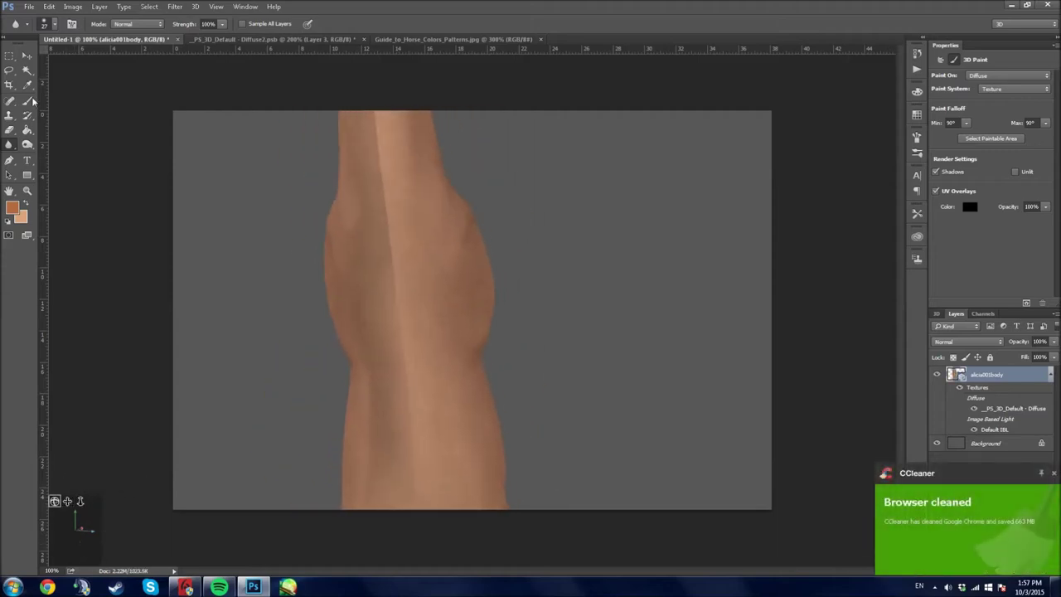
key(b)
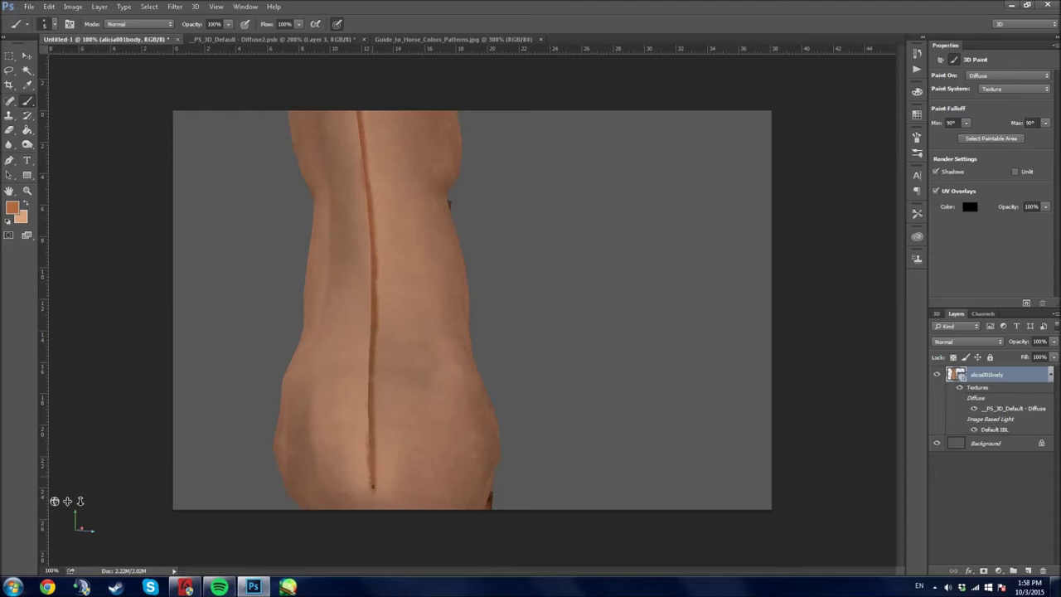
drag(80, 501, 79, 503)
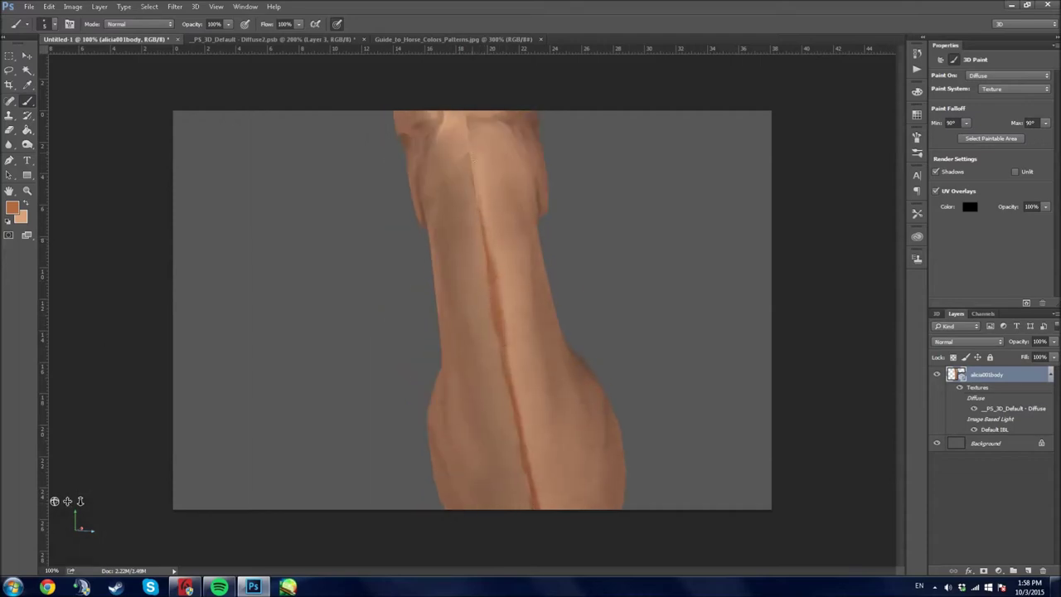
Clean up the dorsal stripe with the Eraser and extend it with the Brush up the neck towards the poll.
key(e)
drag(55, 501, 391, 314)
key(b)
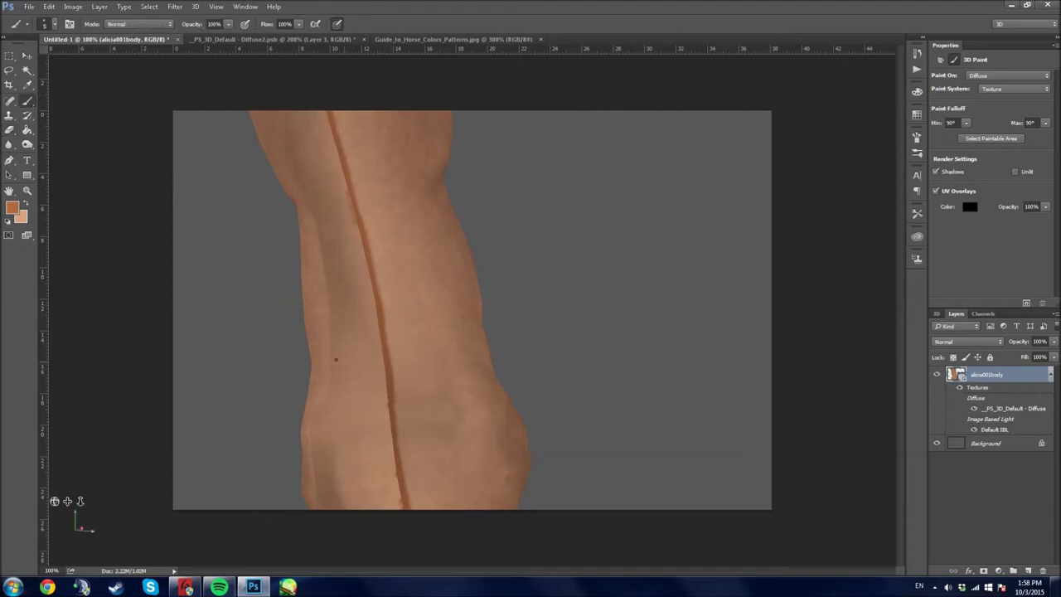
key(e)
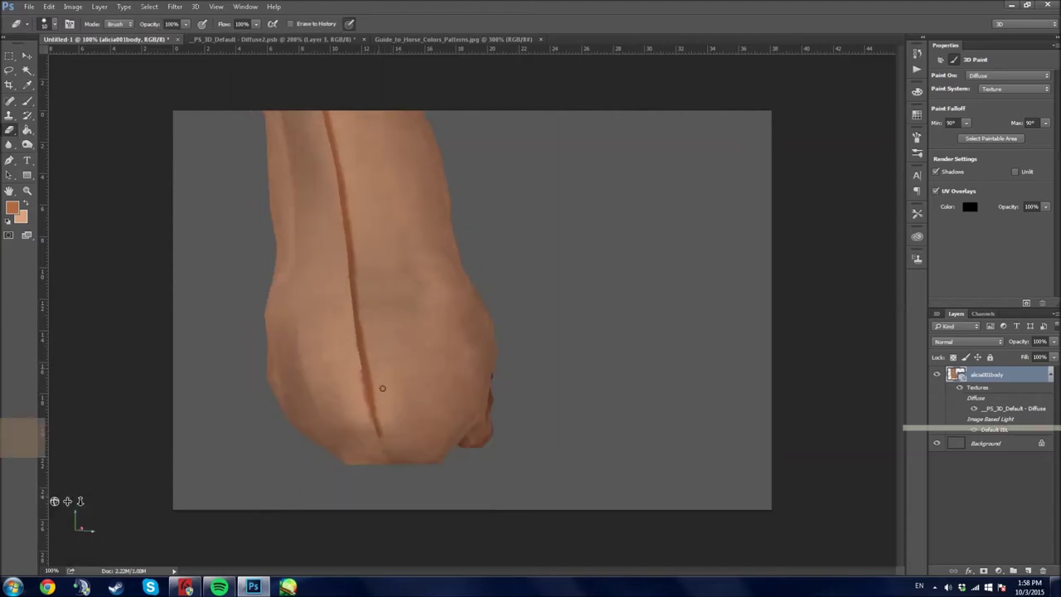
drag(149, 403, 371, 153)
key(b)
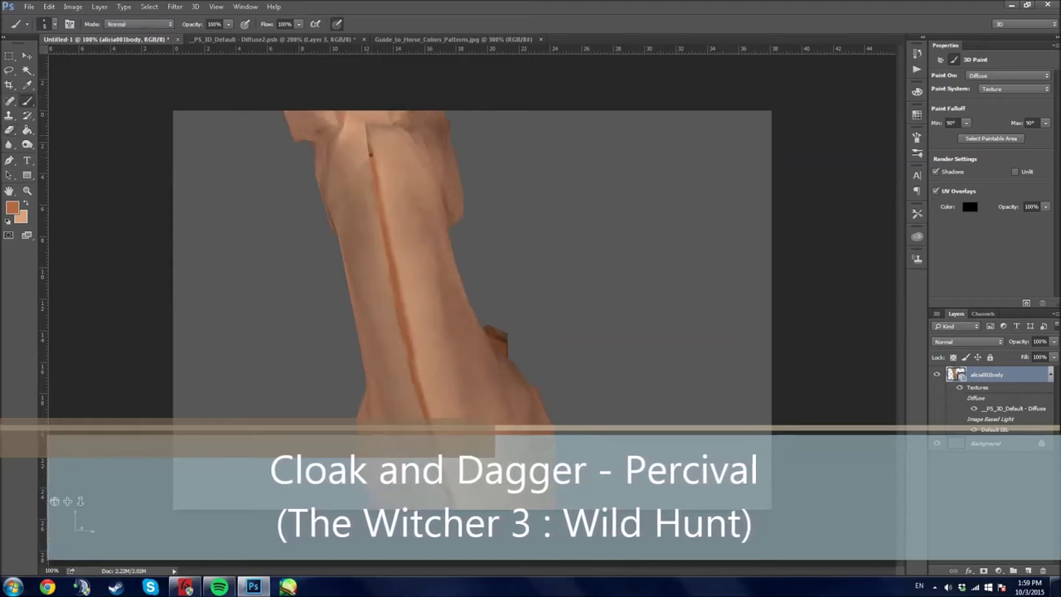
click(55, 501)
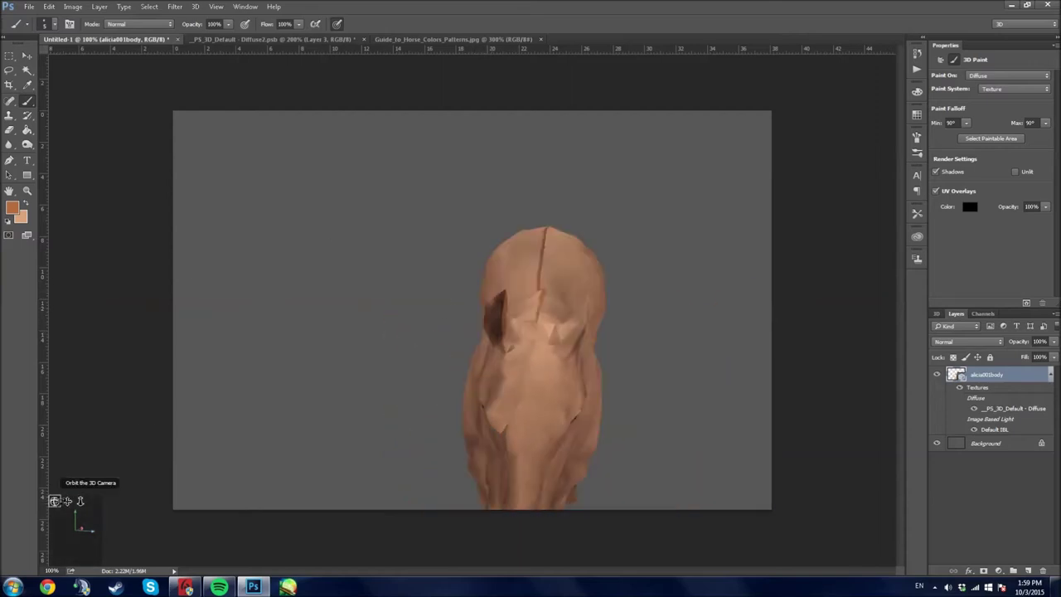
Brush brown over the horse's muzzle and a tapering brown stripe up the centre of its face.
click(44, 24)
click(44, 23)
right_click(27, 100)
click(107, 100)
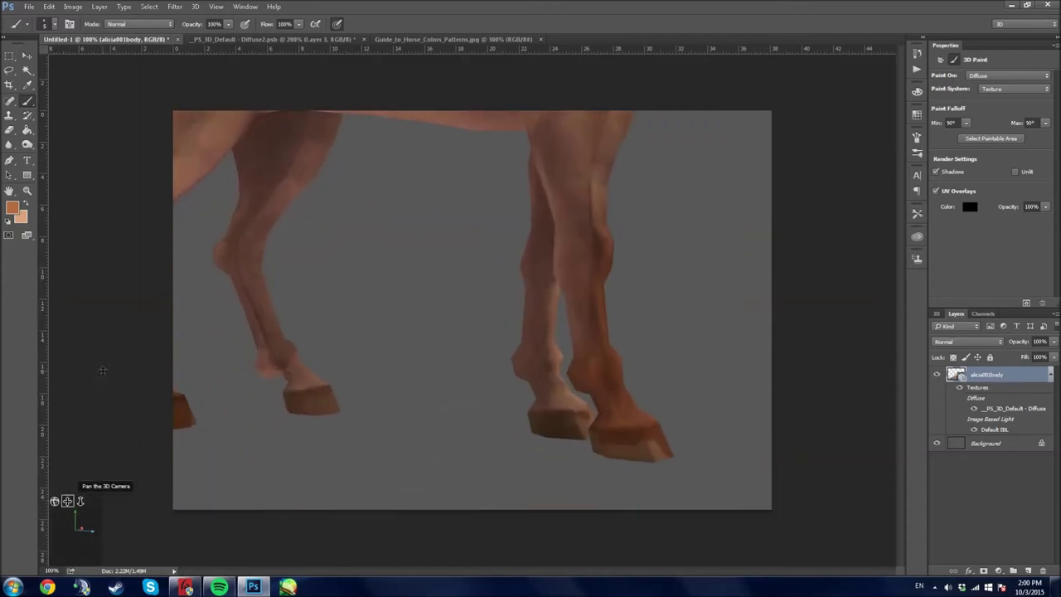
drag(53, 501, 124, 538)
drag(54, 501, 83, 506)
mouse_move(497, 364)
mouse_down()
mouse_move(530, 381)
mouse_move(575, 360)
mouse_up()
drag(54, 501, 78, 503)
mouse_move(502, 149)
mouse_down()
mouse_move(501, 398)
mouse_move(507, 257)
mouse_move(469, 347)
mouse_up()
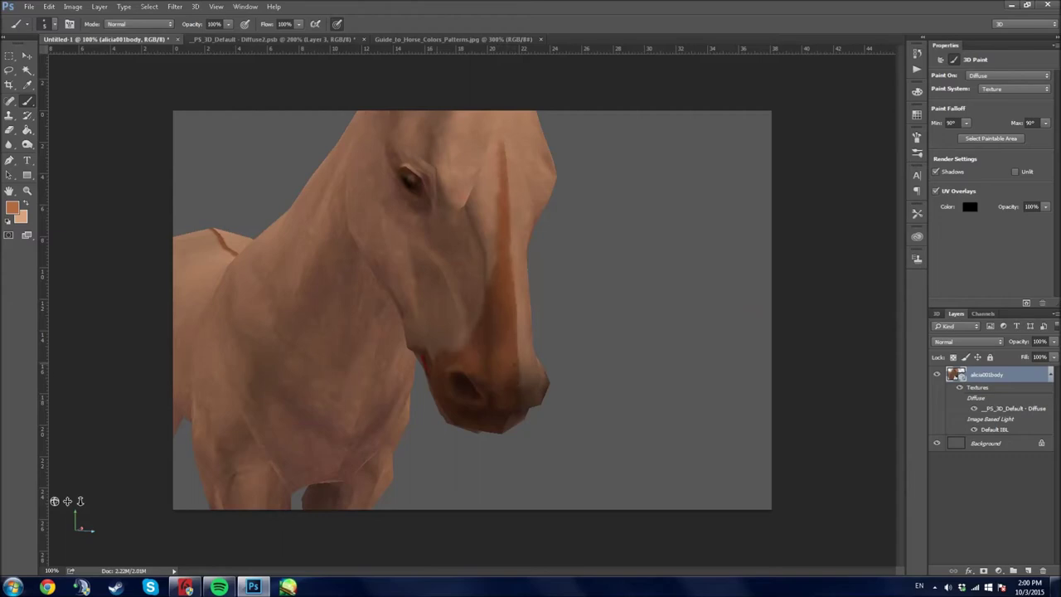
mouse_move(501, 145)
mouse_down()
mouse_move(506, 406)
mouse_move(504, 191)
mouse_move(434, 346)
mouse_move(504, 172)
mouse_up()
Brush dark brown over the side of the muzzle around the mouth corner, lips and chin.
drag(54, 500, 66, 500)
drag(477, 219, 493, 244)
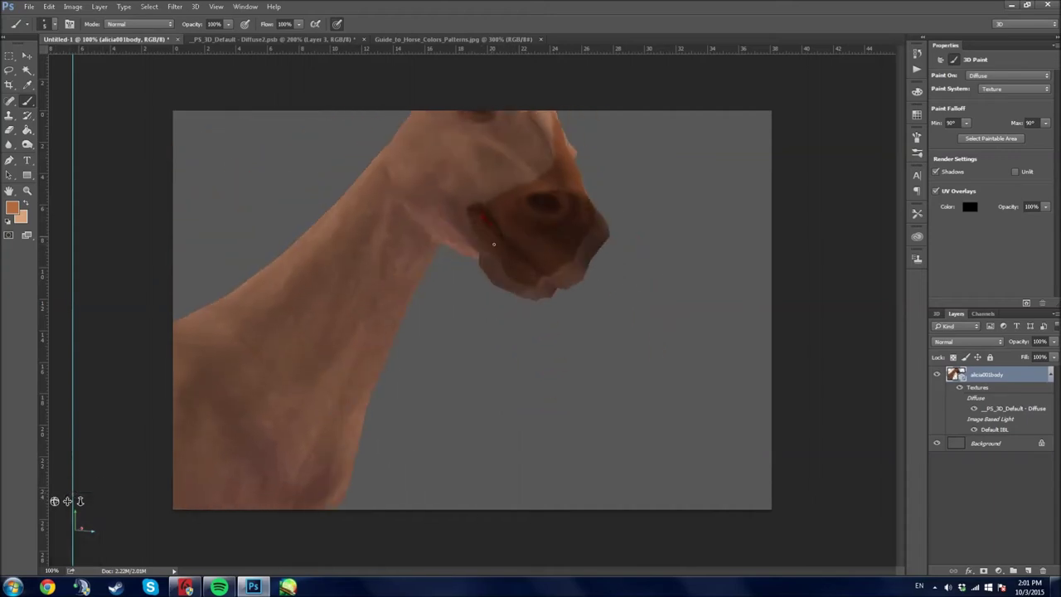
drag(428, 264, 560, 357)
drag(548, 294, 572, 318)
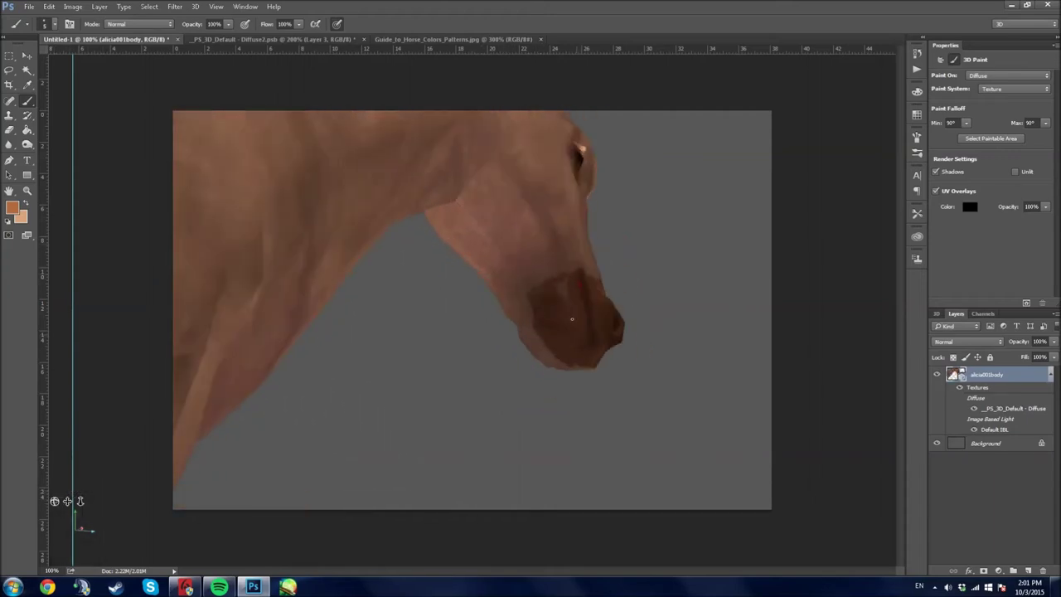
Blend the muzzle's brown edge into the cheek with the Smudge tool at 12% strength with Finger Painting.
key(r)
drag(54, 501, 517, 307)
drag(27, 144, 58, 166)
drag(571, 315, 571, 133)
click(28, 24)
key(Return)
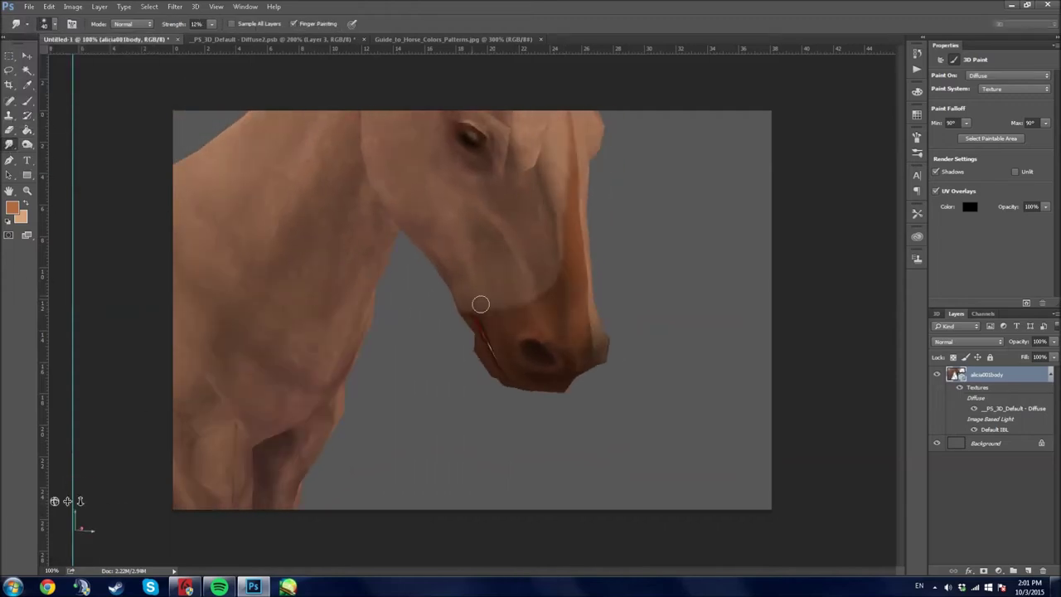
key(Return)
Brush more brown along the muzzle's upper edge and smudge it into the cheek at 4% strength.
drag(28, 100, 71, 99)
drag(88, 463, 585, 241)
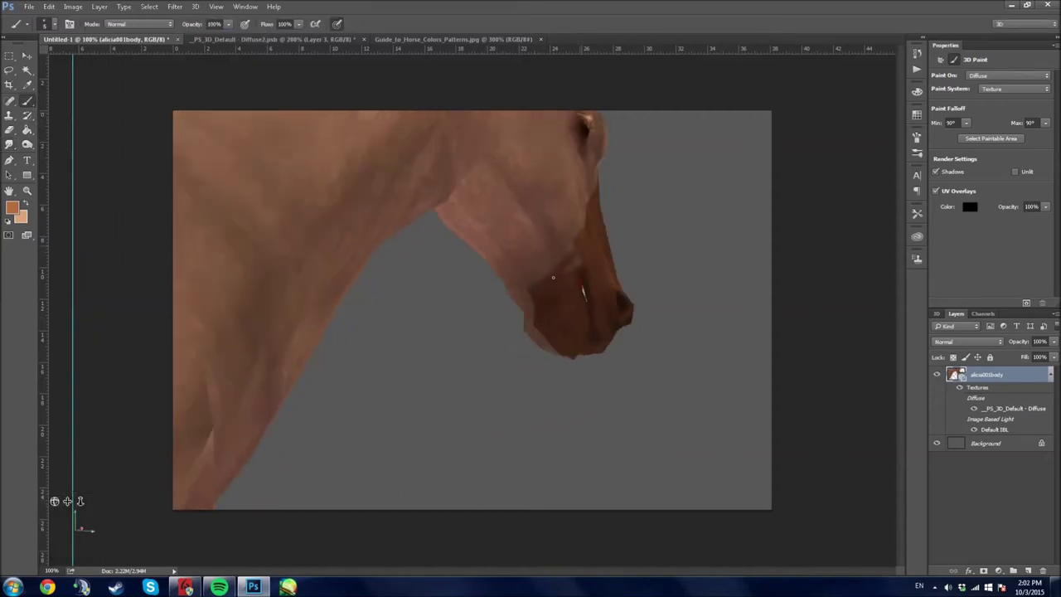
drag(28, 130, 58, 165)
drag(54, 500, 530, 283)
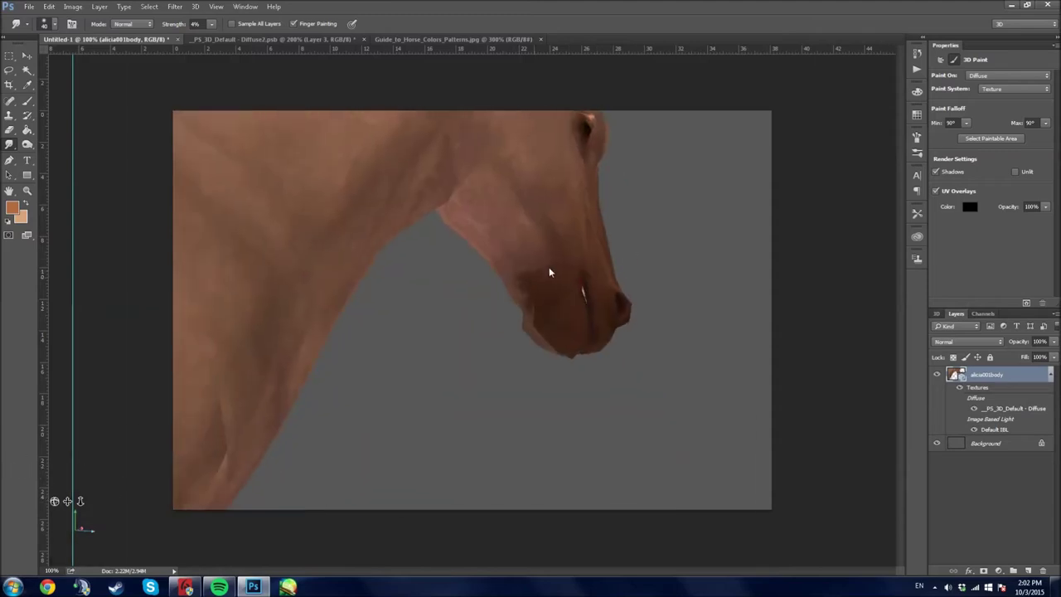
Brush brown around the eye and down the side of the face to the muzzle.
drag(55, 500, 55, 262)
click(27, 100)
mouse_move(452, 186)
mouse_down()
mouse_move(531, 265)
mouse_move(514, 325)
mouse_move(555, 280)
mouse_up()
drag(452, 211, 497, 299)
drag(435, 187, 484, 331)
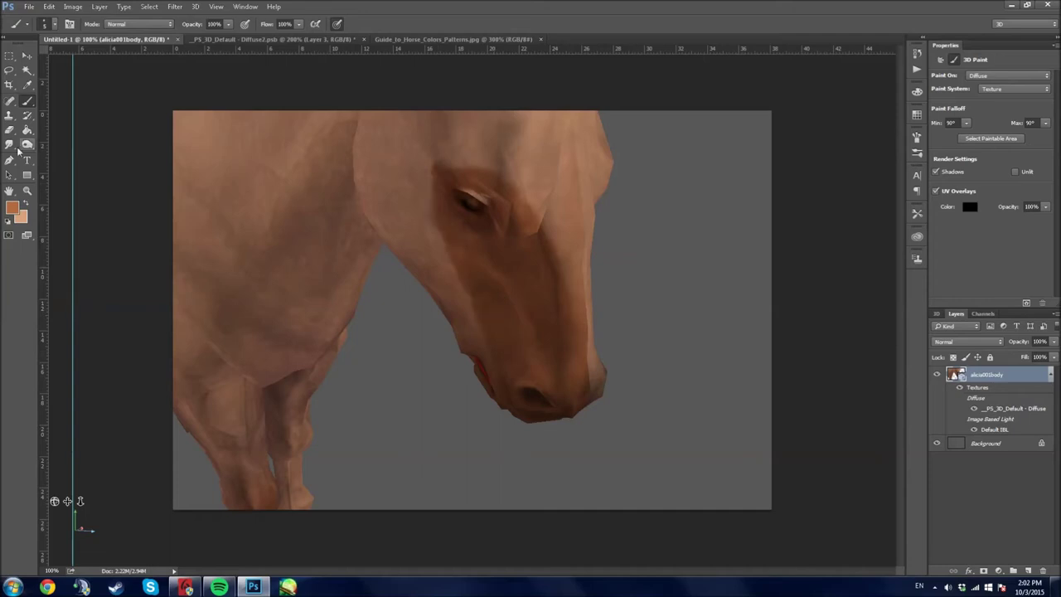
Soften the face marking's edges with the Smudge tool at size 20 and 4% strength, then with the Blur tool.
drag(28, 143, 49, 158)
key(bracketleft)
key(bracketleft)
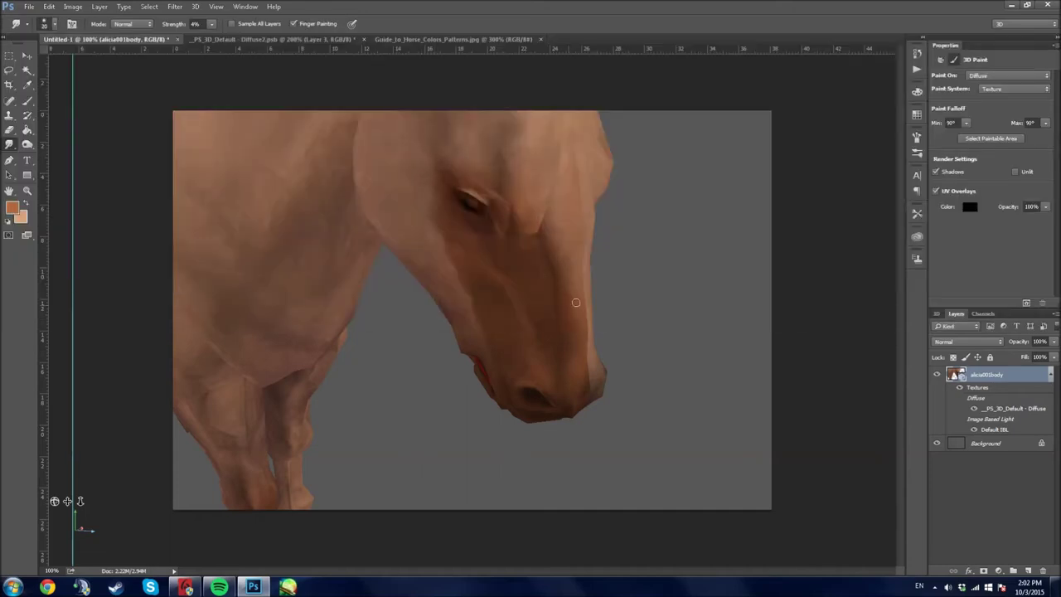
key(shift+r)
drag(83, 494, 124, 495)
click(28, 100)
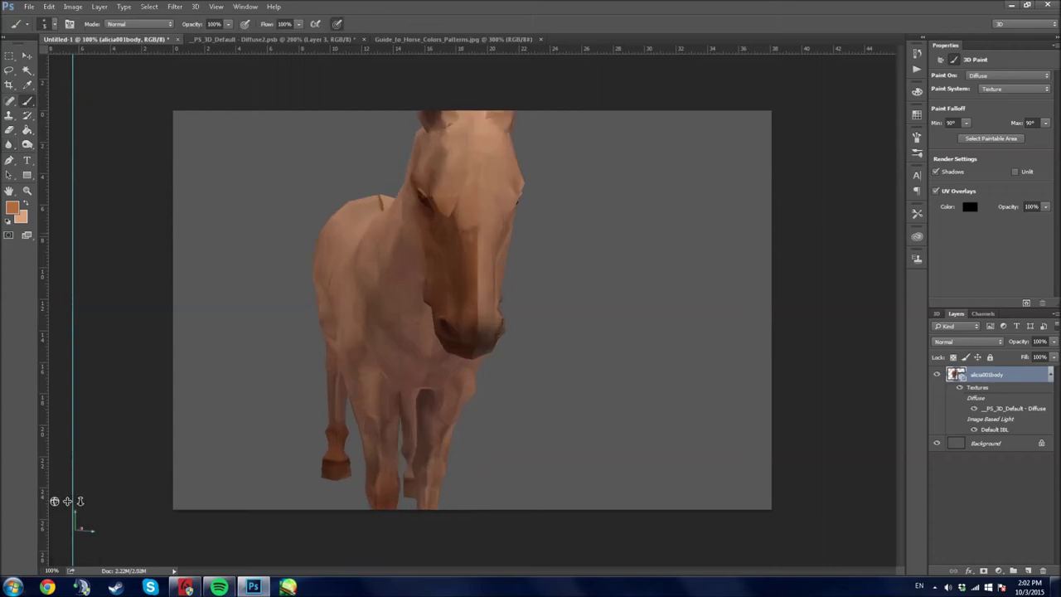
key(r)
drag(86, 401, 66, 497)
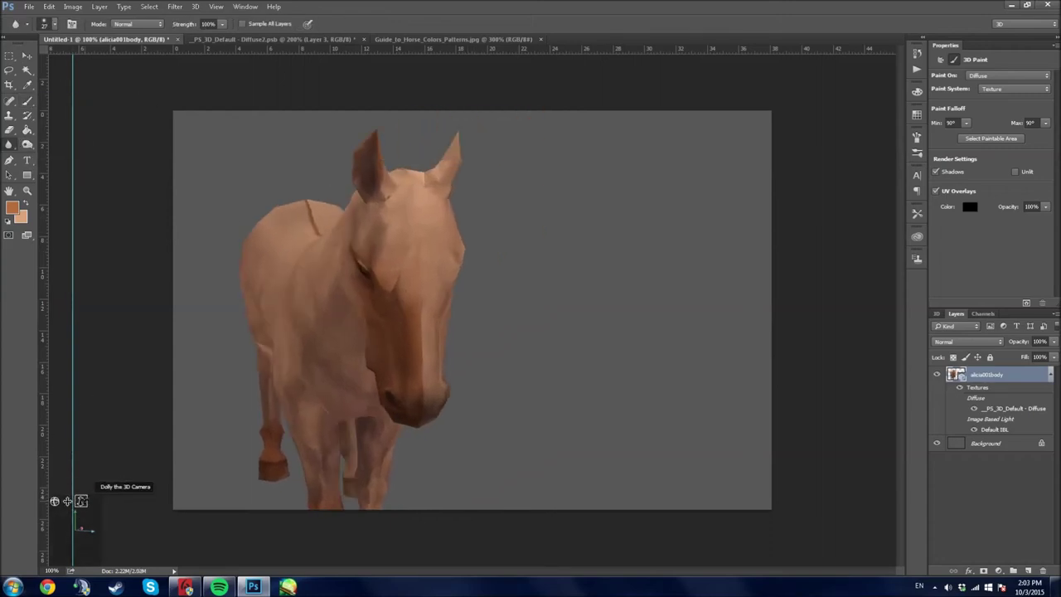
Set the brush size to 1 and paint fine wavy brown streaks across the horse's forehead.
key(b)
click(44, 23)
click(90, 39)
key(ctrl+plus)
key(ctrl+minus)
drag(57, 501, 342, 228)
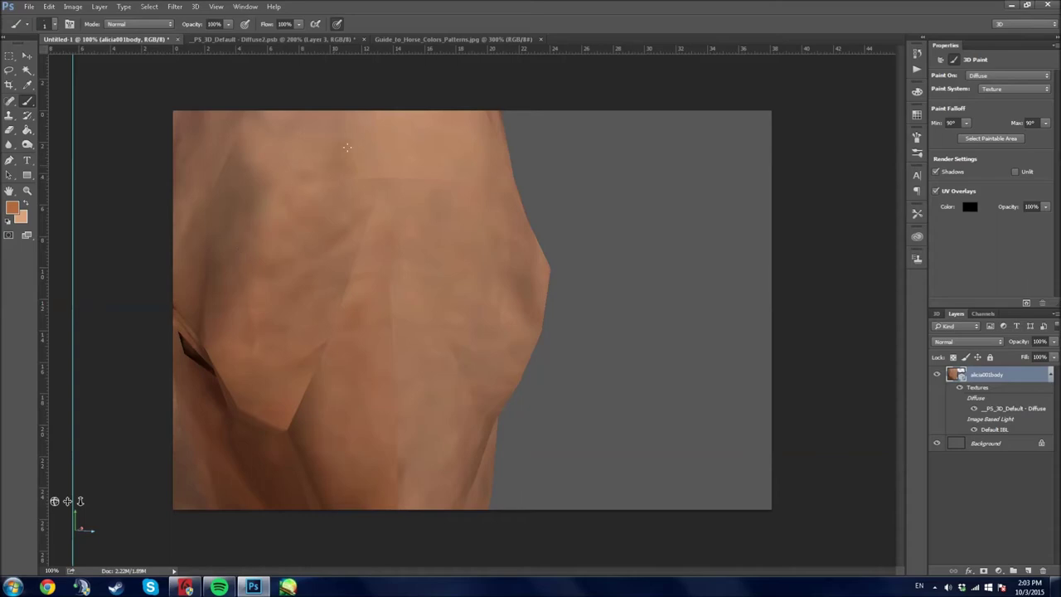
drag(68, 501, 97, 441)
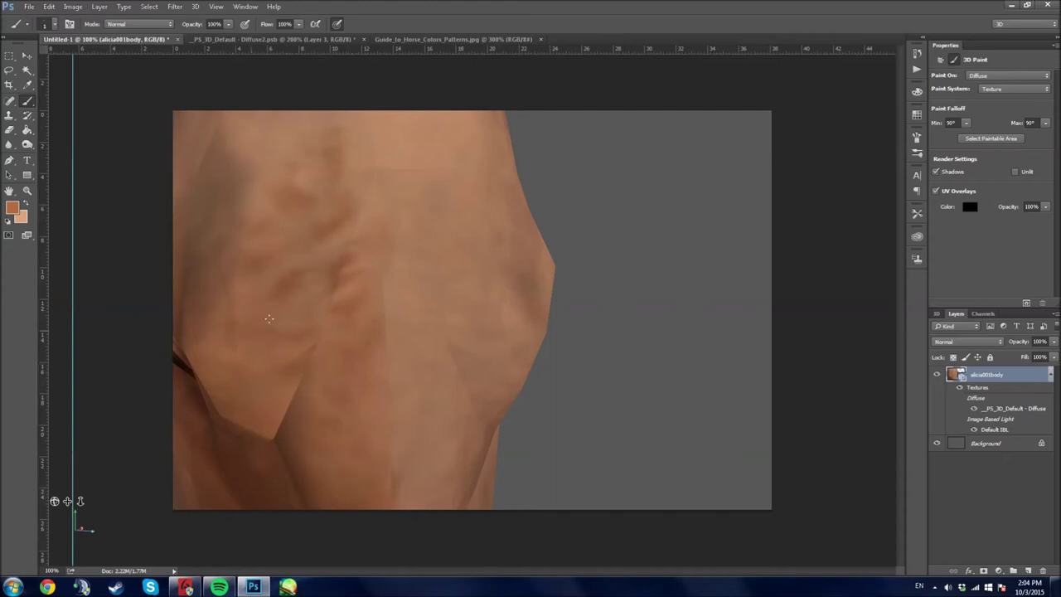
Switch back to the diffuse texture document.
drag(54, 501, 53, 499)
key(ctrl+Tab)
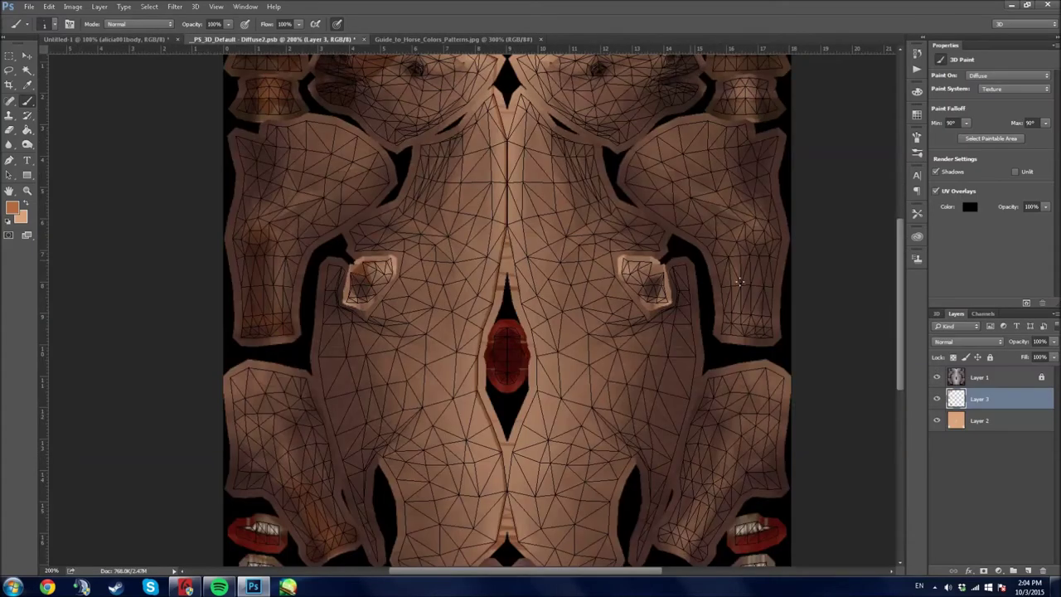
Close the current diffuse texture document and reopen the texture from the 3D model.
click(362, 39)
key(ctrl+Tab)
double_click(1017, 412)
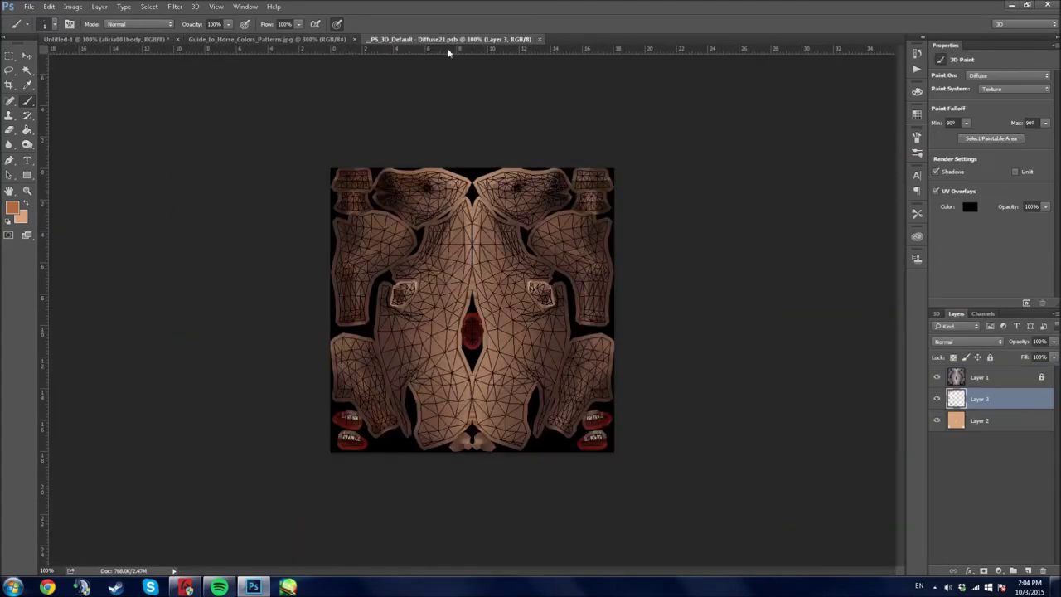
Set the brush size to 5 and paint brown streaks around the knees of the front legs on the 3D model.
click(132, 39)
drag(54, 501, 53, 500)
click(52, 23)
click(320, 295)
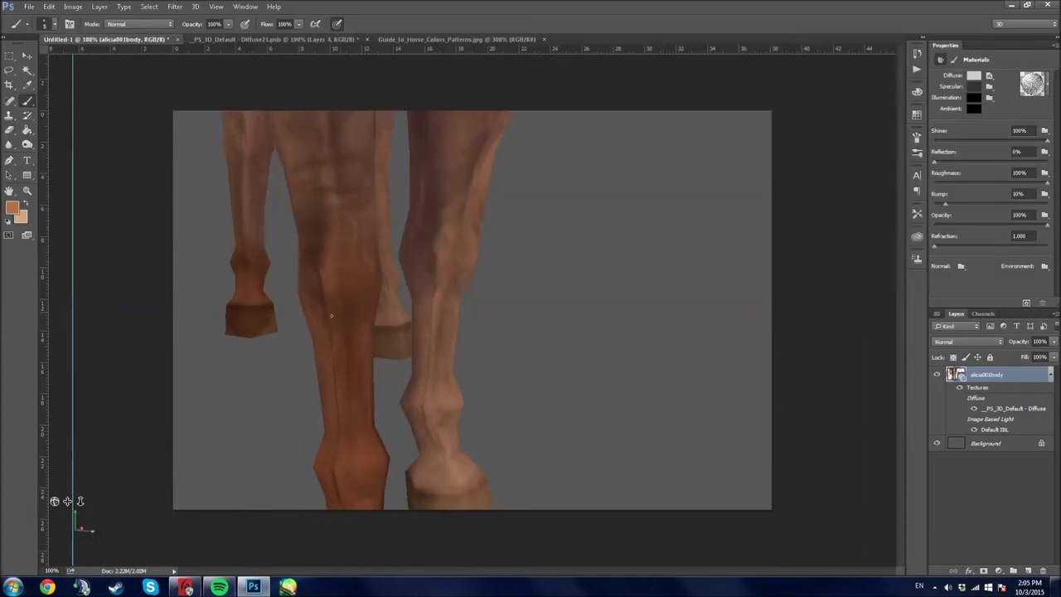
drag(333, 234, 404, 249)
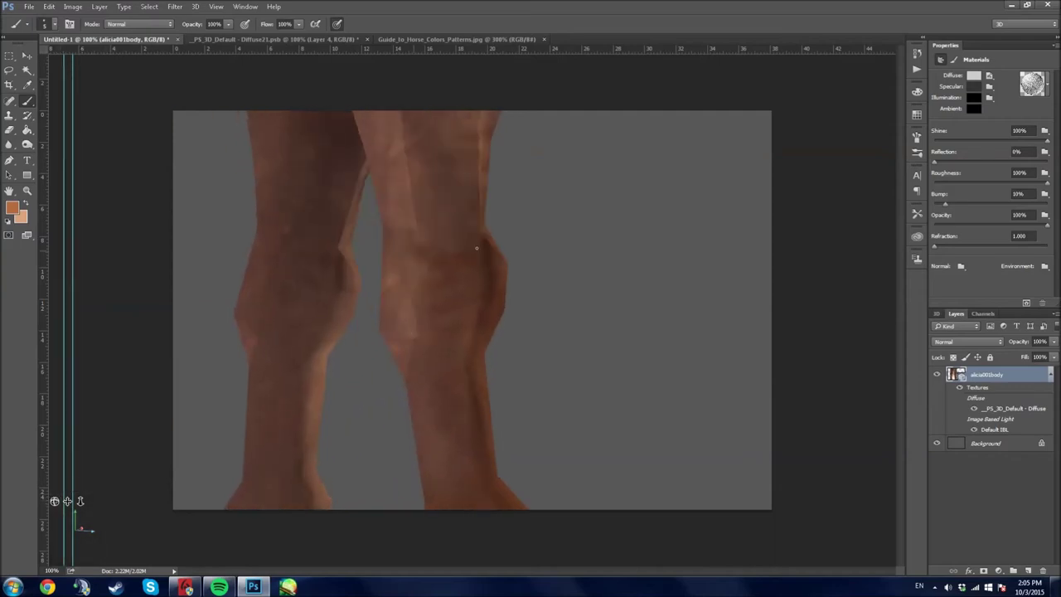
drag(454, 414, 501, 293)
drag(80, 500, 206, 335)
drag(373, 136, 264, 196)
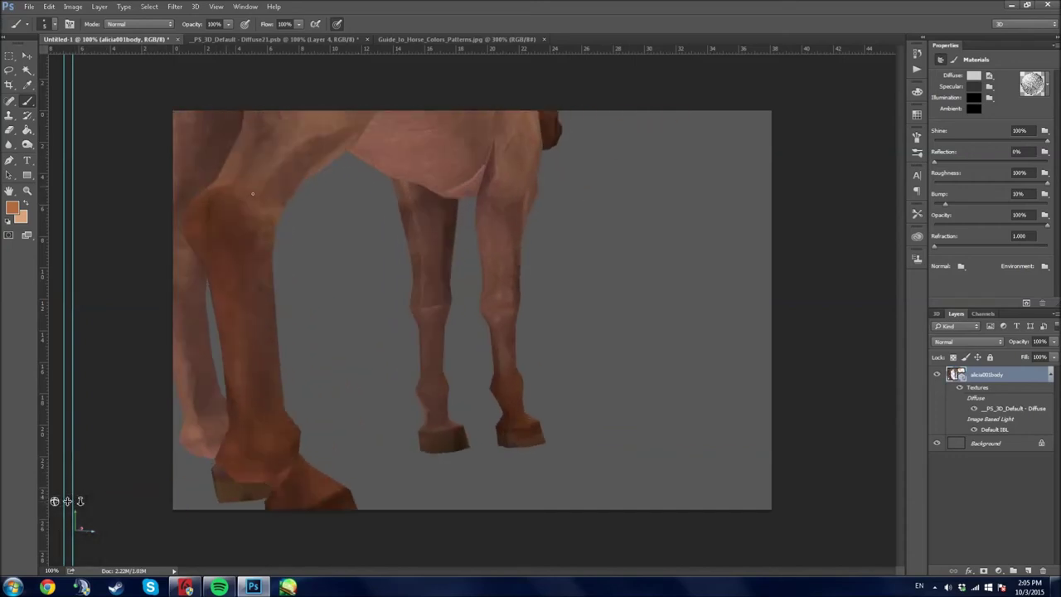
drag(215, 270, 496, 280)
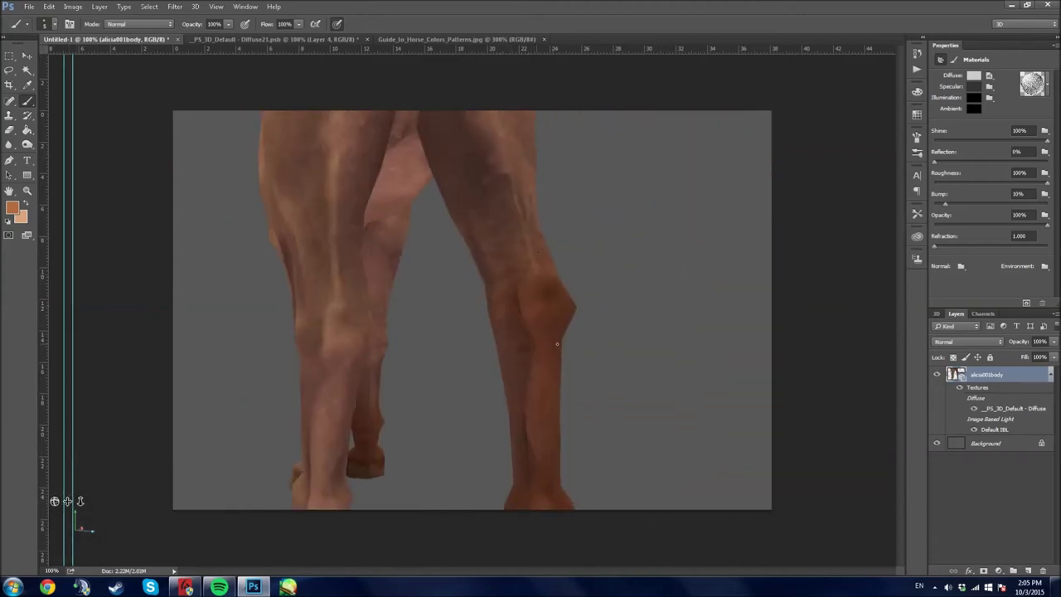
Continue the brown markings around the hocks and lower hind legs, working on the model from several sides.
drag(54, 500, 350, 308)
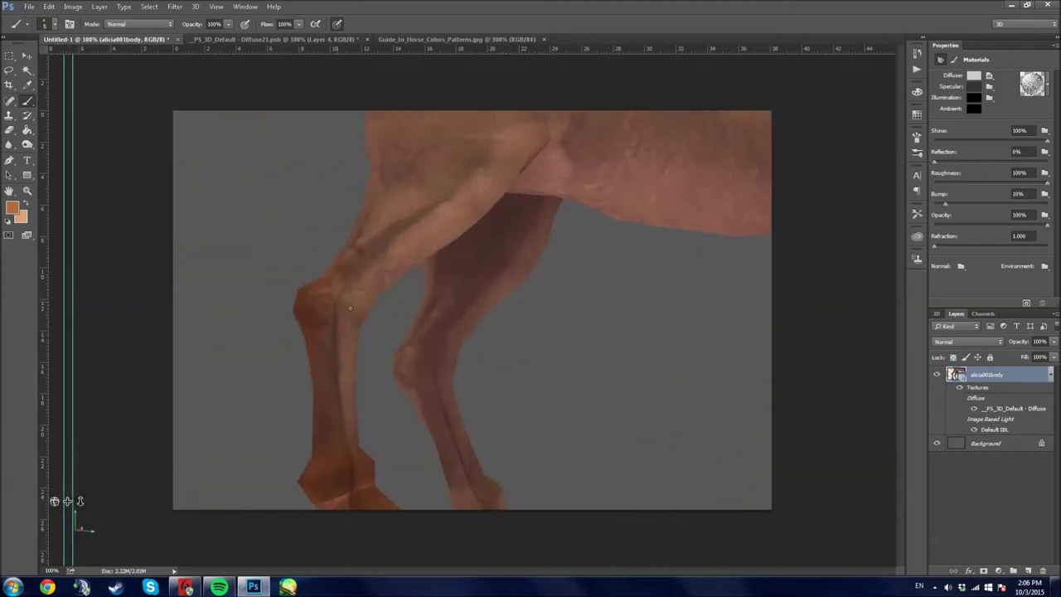
drag(323, 354, 597, 279)
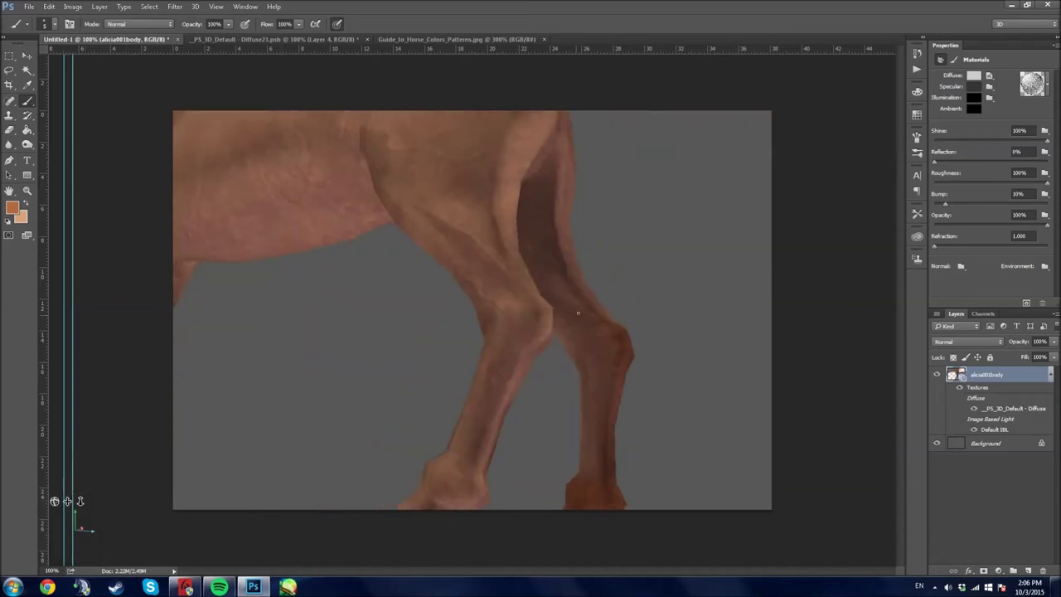
drag(55, 501, 438, 400)
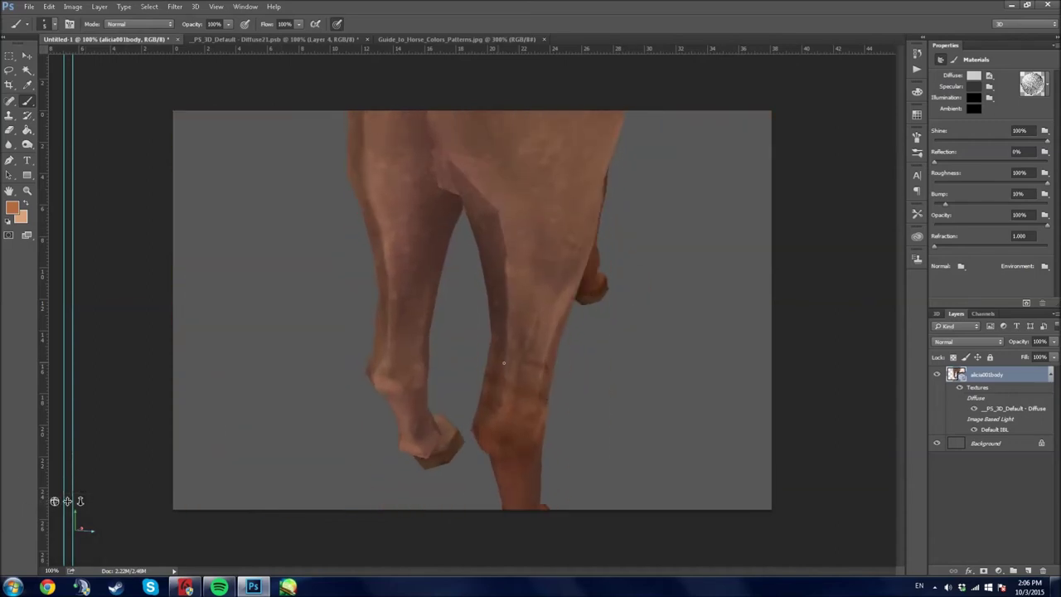
drag(54, 500, 207, 494)
Close the open diffuse texture document without saving and reopen the texture from the 3D model.
double_click(1013, 408)
key(ctrl+w)
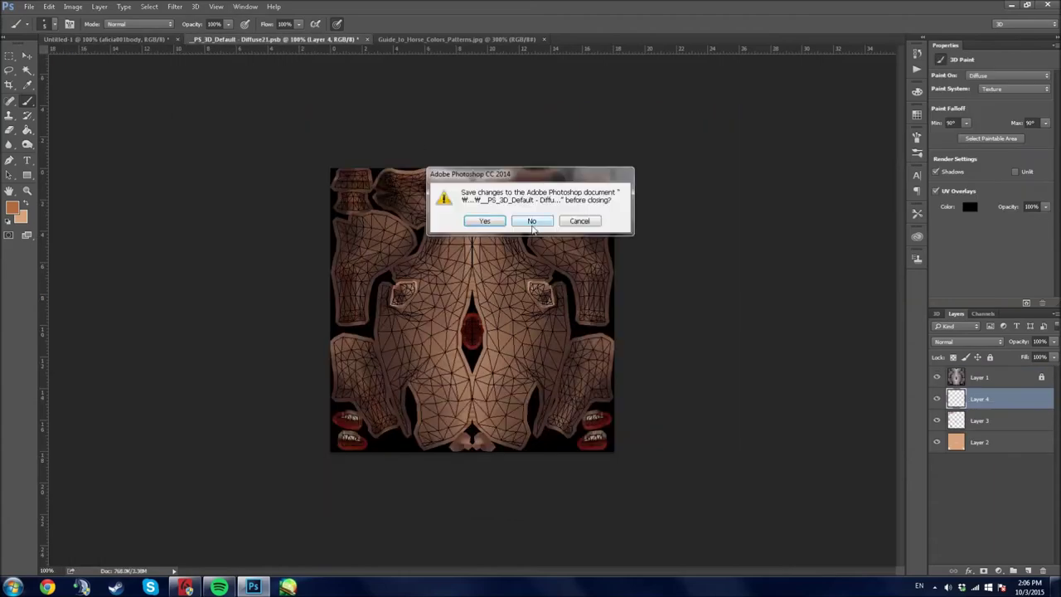
key(n)
double_click(1013, 408)
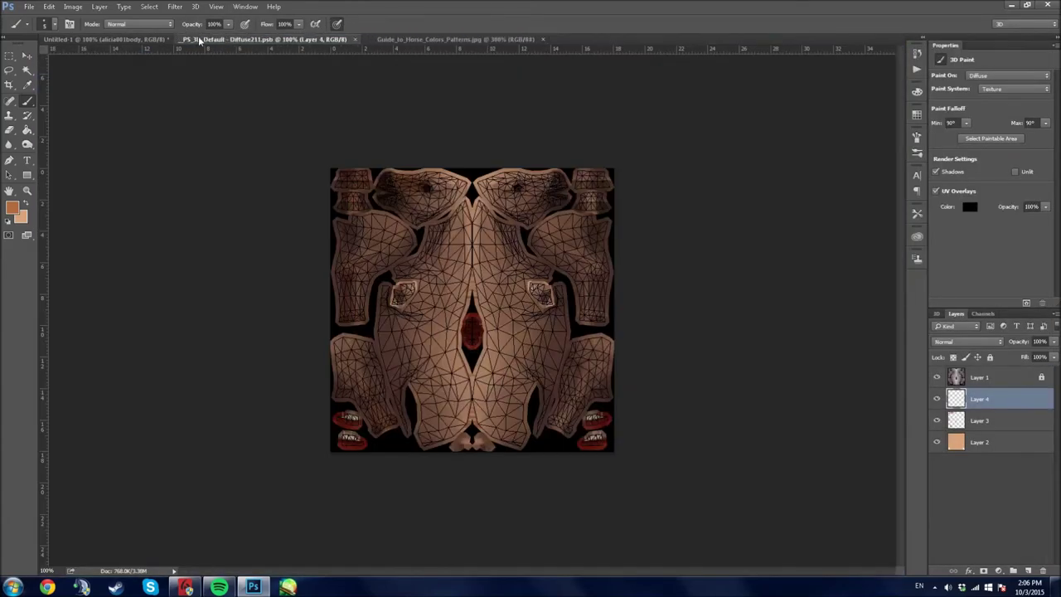
Pick a grey-brown from the horse colour guide and paint both hoof bands with it on Layer 4.
key(ctrl+equal)
key(alt+bracketleft)
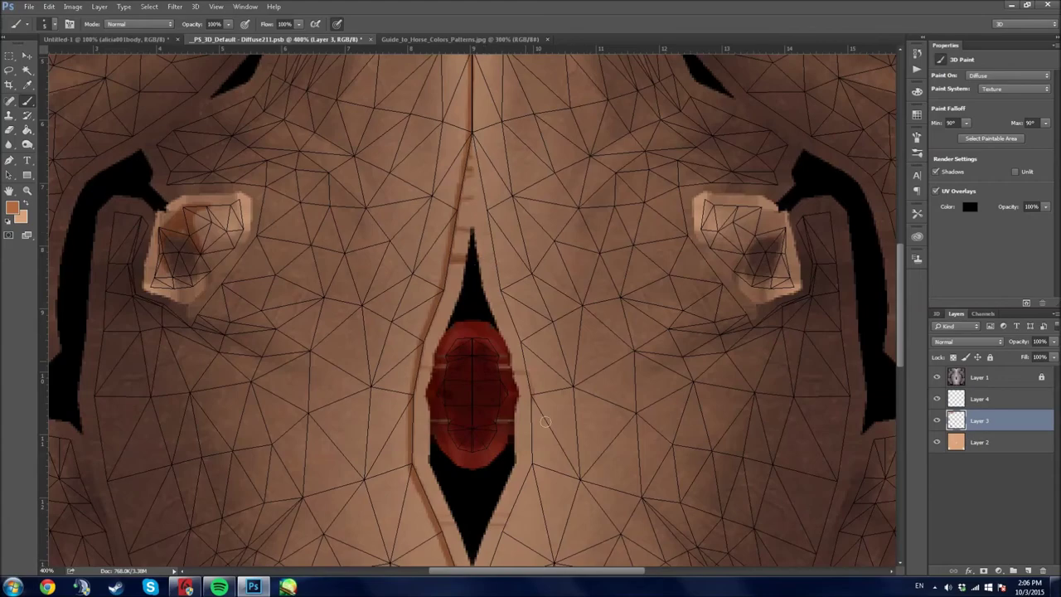
drag(520, 497, 552, 194)
scroll(531, 235, up, 5)
key(ctrl+minus)
key(ctrl+minus)
drag(351, 386, 505, 356)
key(ctrl+Tab)
key(ctrl+shift+Tab)
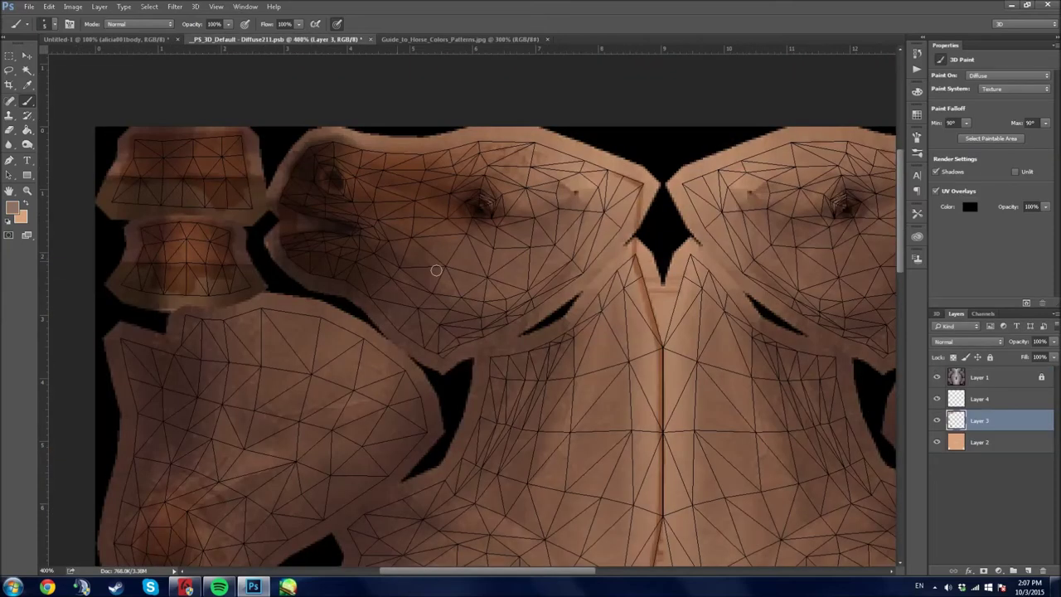
drag(142, 197, 241, 192)
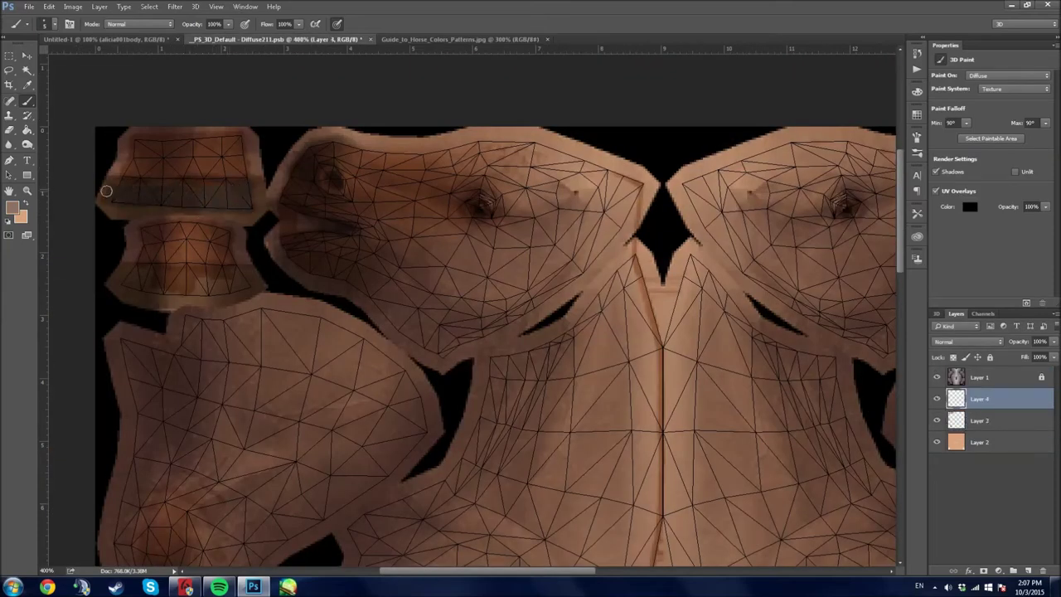
drag(115, 285, 235, 284)
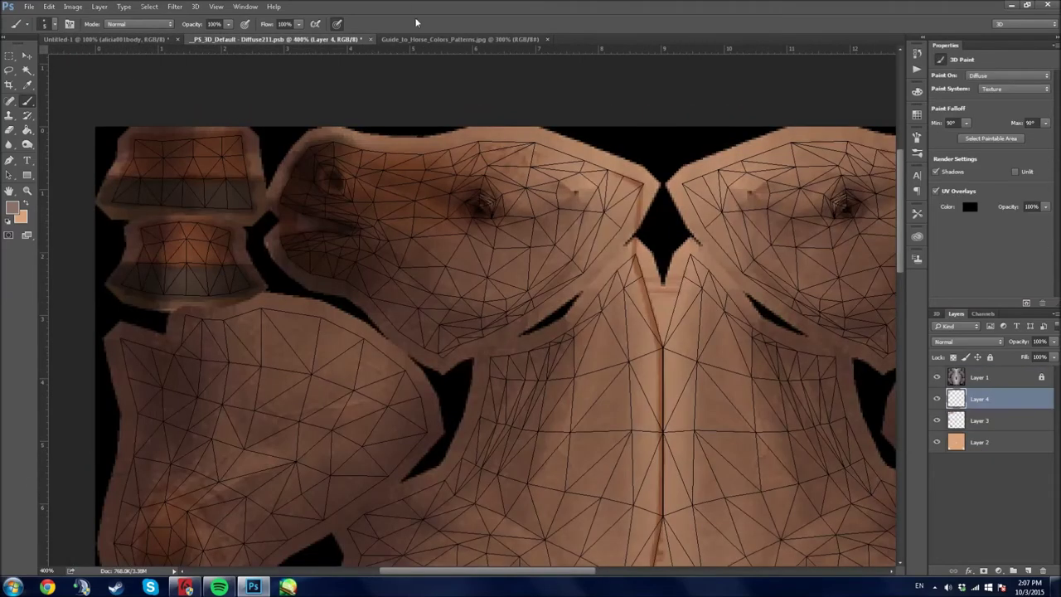
Sample the slate grey from the colour guide's palomino swatches and try it on the muzzle on a new layer.
click(417, 38)
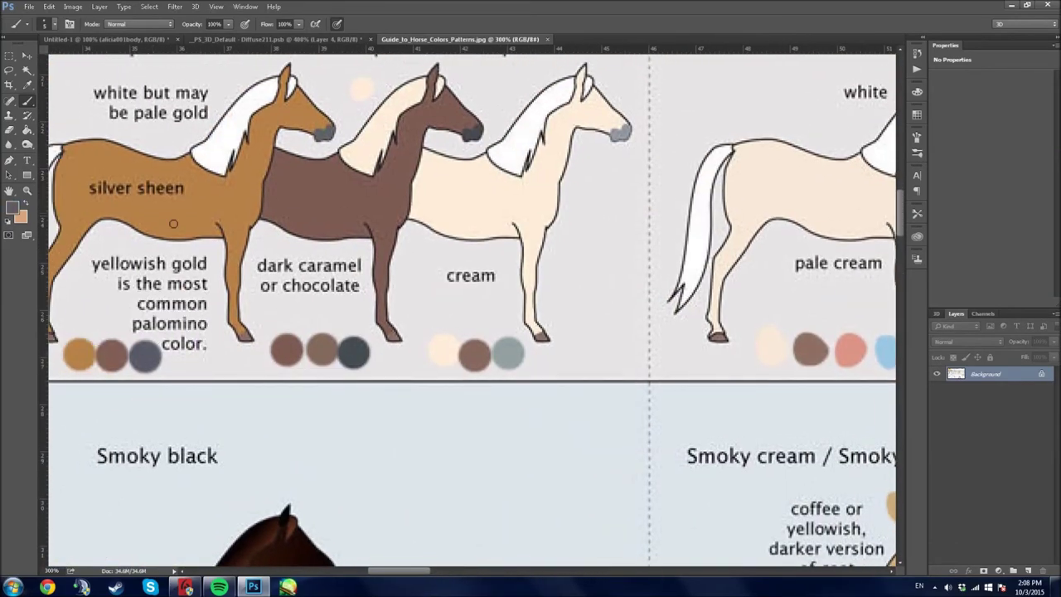
click(277, 39)
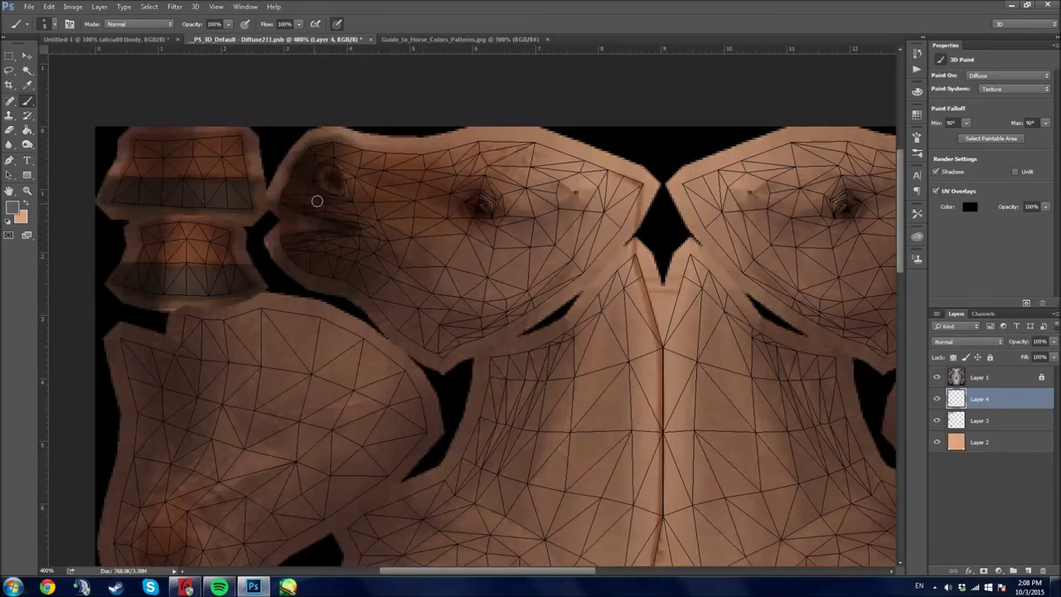
click(1028, 571)
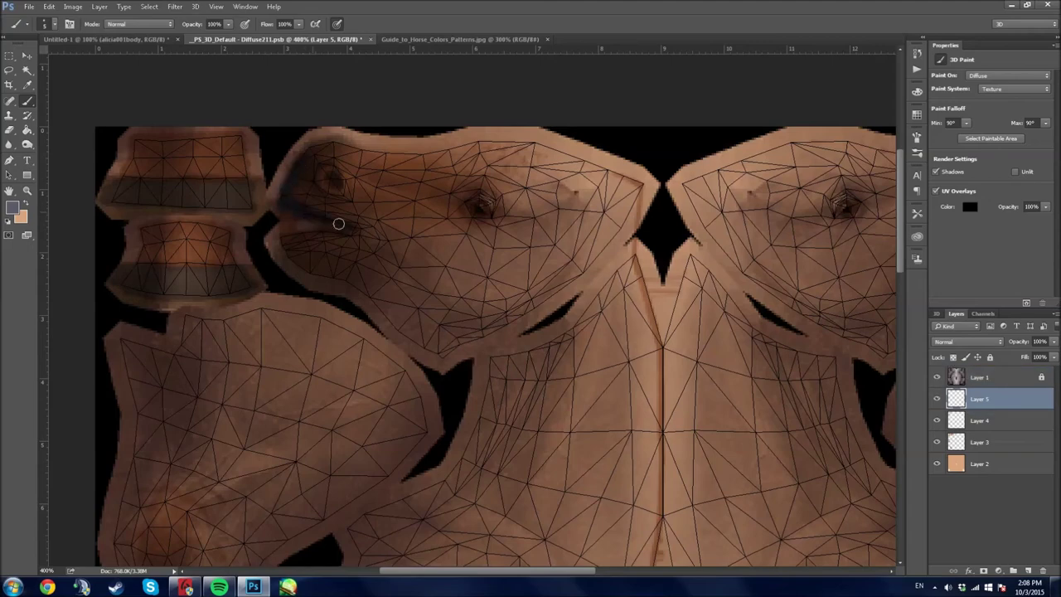
Hide Layer 1, set the foreground colour to brown 795947 and paint the muzzle and lips.
click(936, 378)
click(12, 207)
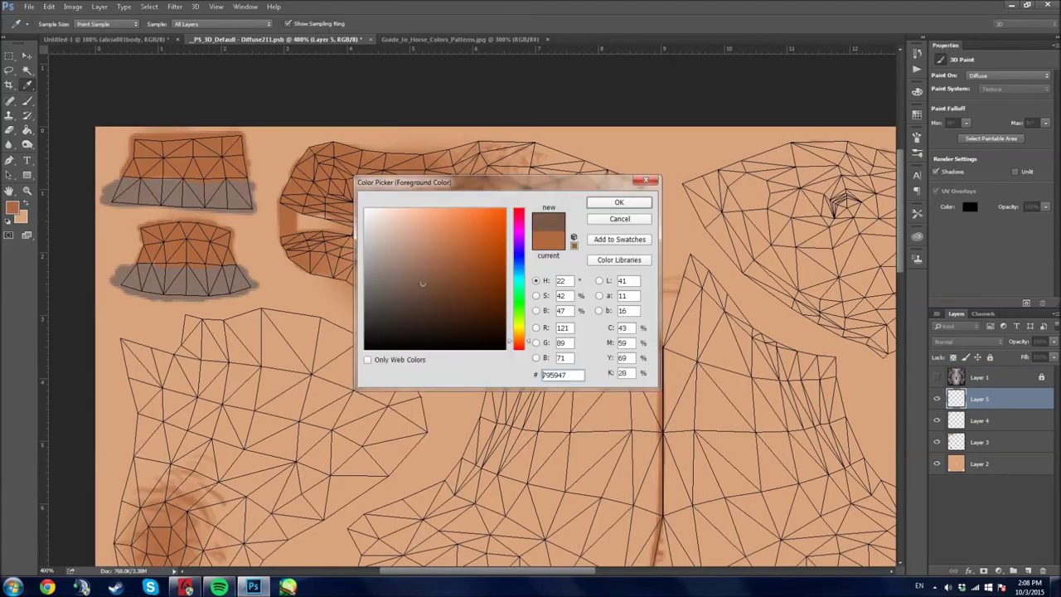
click(622, 199)
mouse_move(327, 136)
mouse_down()
mouse_move(292, 184)
mouse_move(332, 232)
mouse_move(290, 265)
mouse_move(348, 248)
mouse_up()
drag(334, 182, 299, 173)
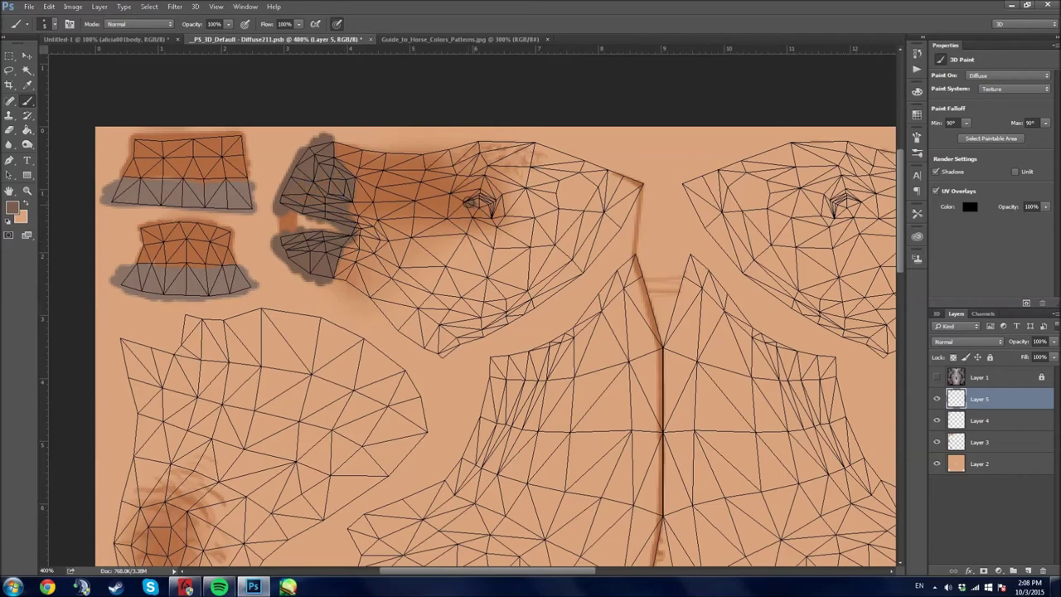
Fill the eye area with grey-brown, choose a darker brown foreground colour and show Layer 1 again.
click(936, 377)
key(r)
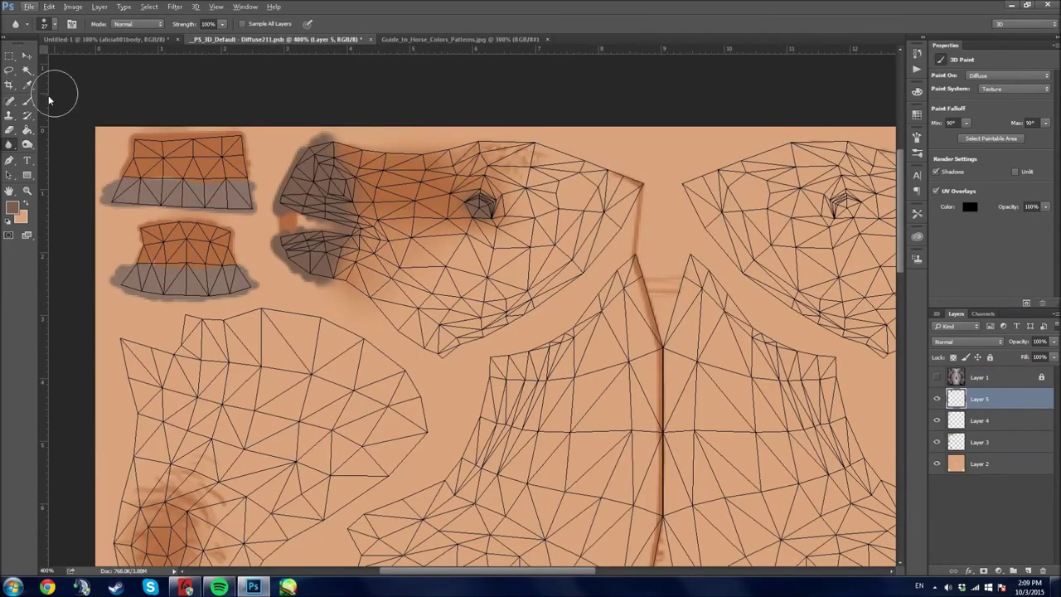
click(11, 206)
click(621, 216)
key(b)
click(937, 377)
key(ctrl+minus)
key(ctrl+minus)
key(ctrl+minus)
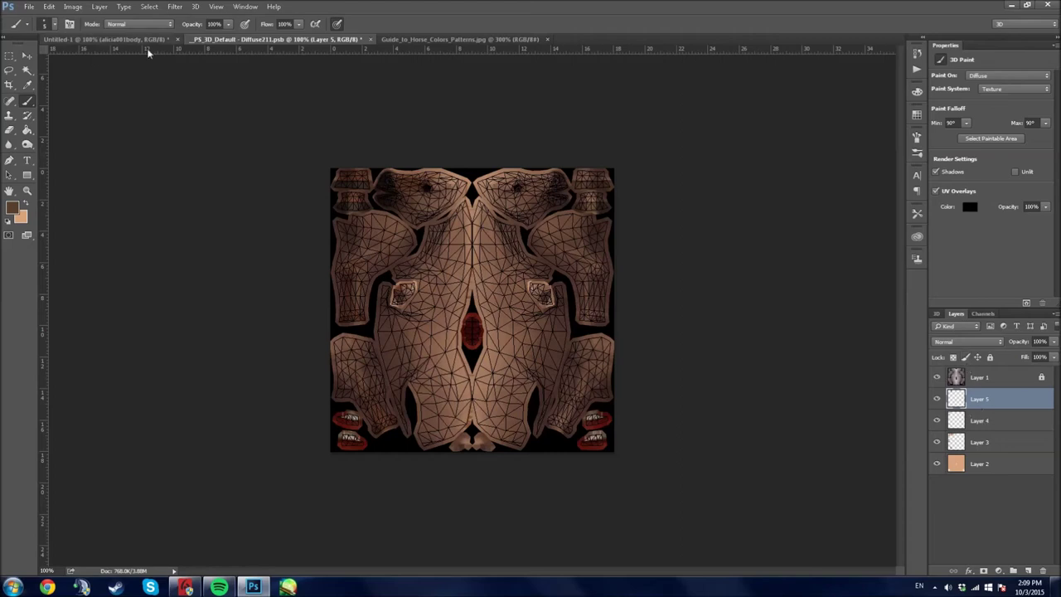
Duplicate the painted markings and mirror the copy onto the opposite half of the horse texture.
key(Delete)
key(Delete)
key(Delete)
key(ctrl+z)
key(ctrl+j)
key(v)
click(49, 5)
click(274, 338)
key(ctrl+plus)
drag(629, 199, 622, 300)
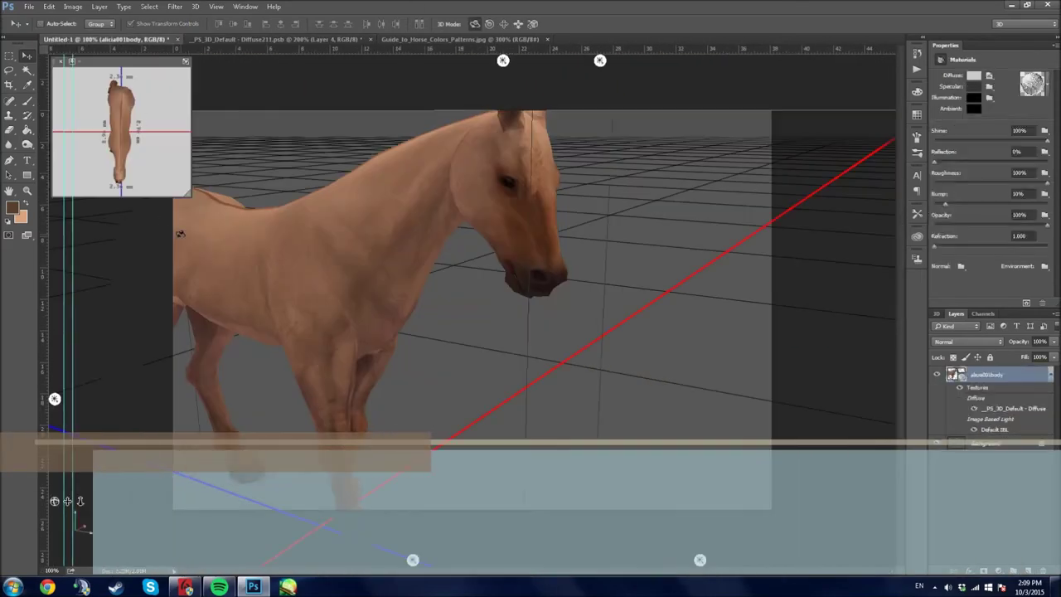
drag(180, 234, 55, 500)
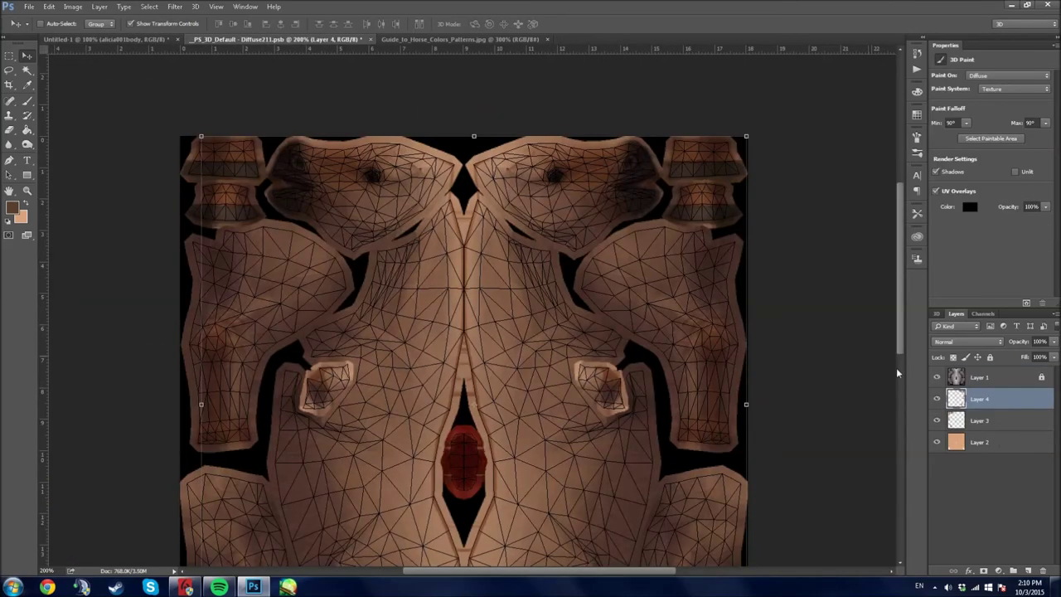
Hide Layer 1, sample the existing grey-brown and fill the gap between the lips on Layer 4.
key(alt+bracketleft)
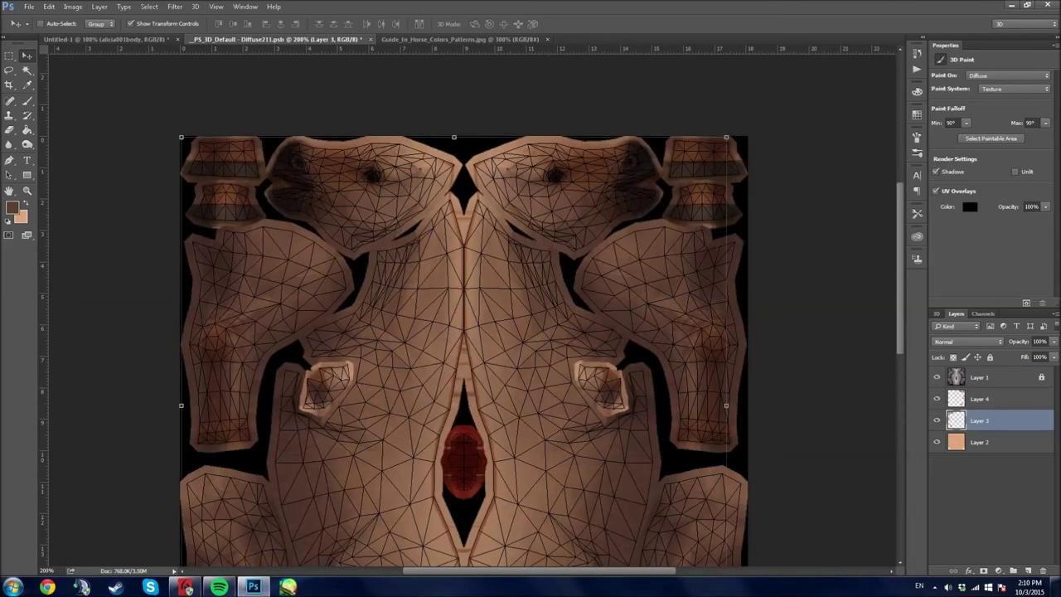
key(ctrl+plus)
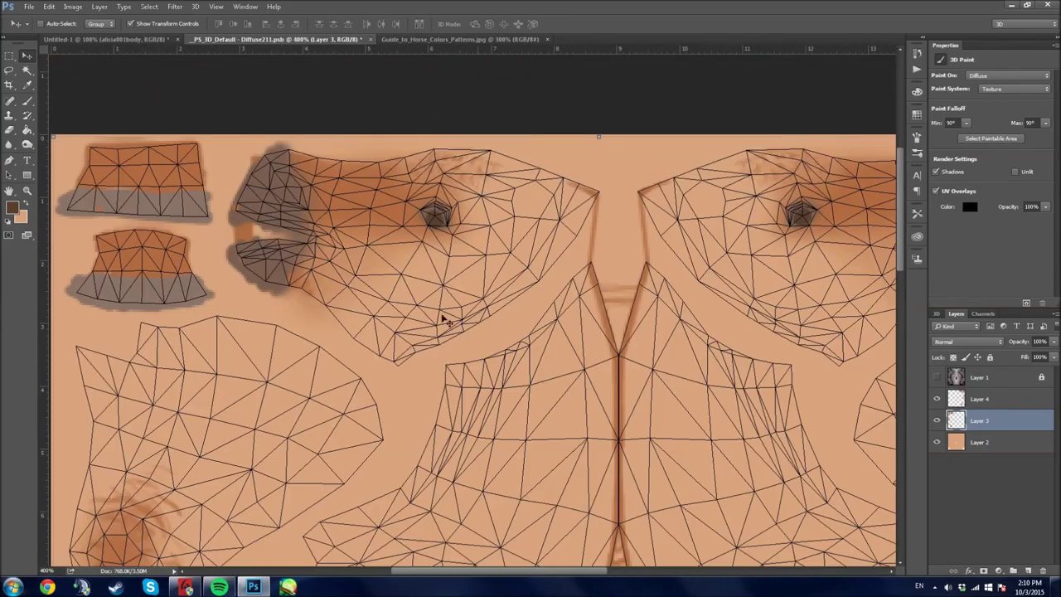
key(b)
alt+click(164, 197)
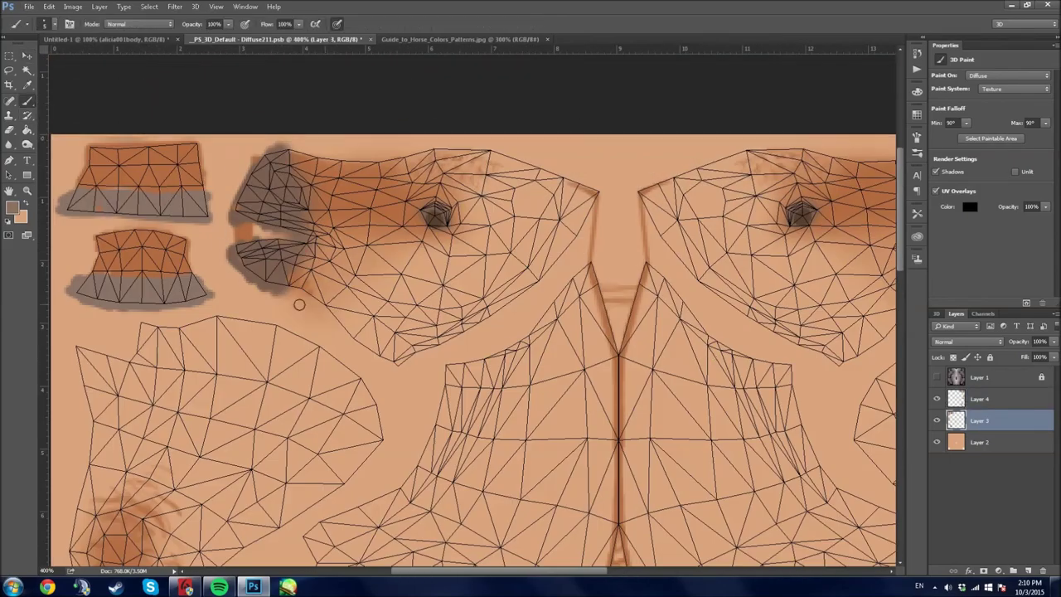
key(alt+bracketright)
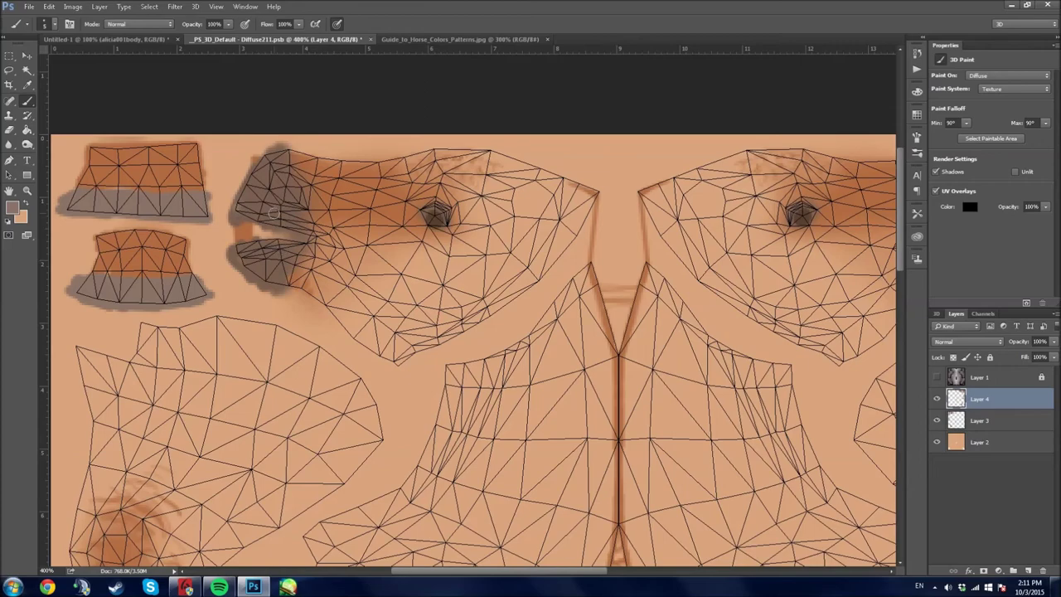
drag(354, 308, 126, 372)
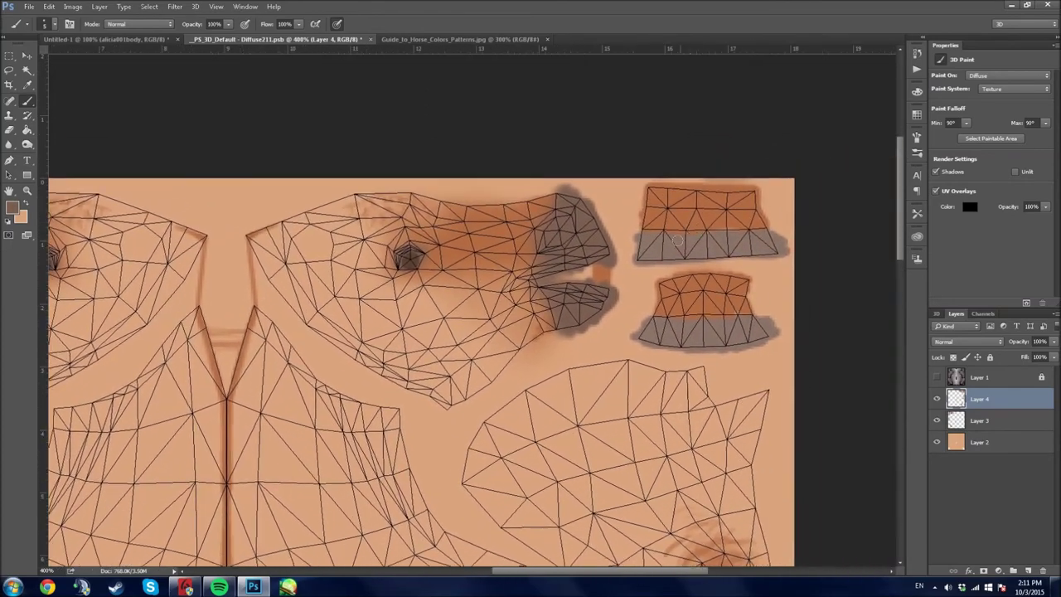
Touch up the orange-brown above the hooves and on the ears on Layer 3, and show Layer 1 again.
key(alt+bracketleft)
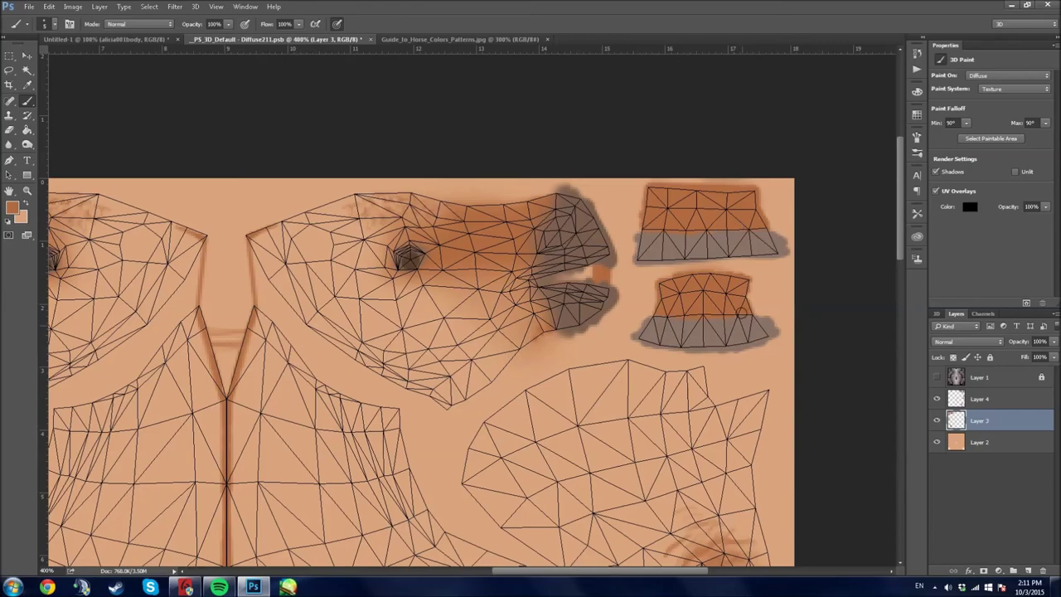
key(ctrl+shift+h)
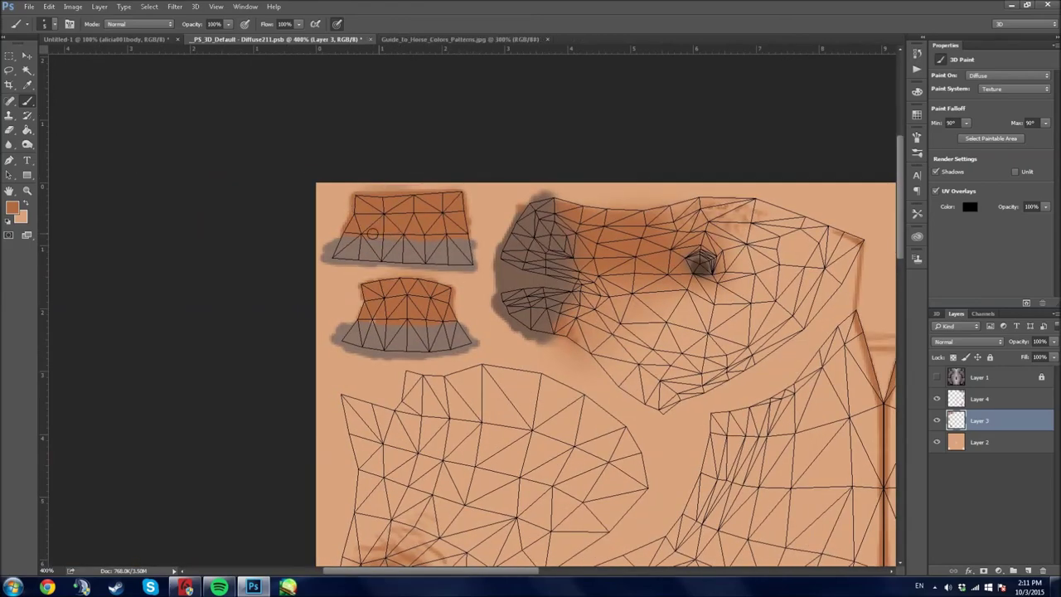
drag(372, 320, 497, 237)
key(ctrl+shift+h)
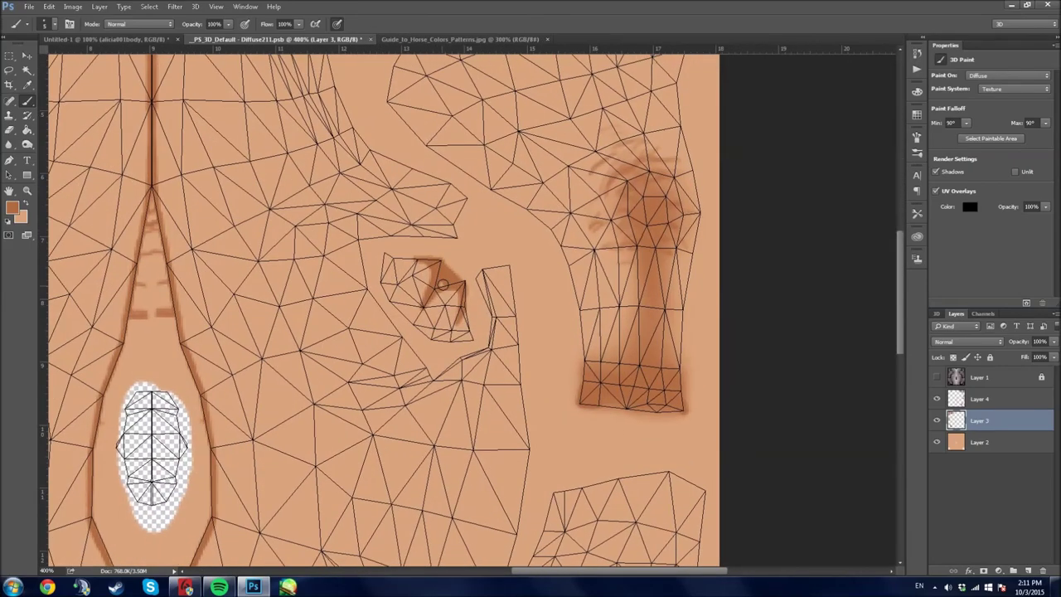
drag(531, 437, 521, 386)
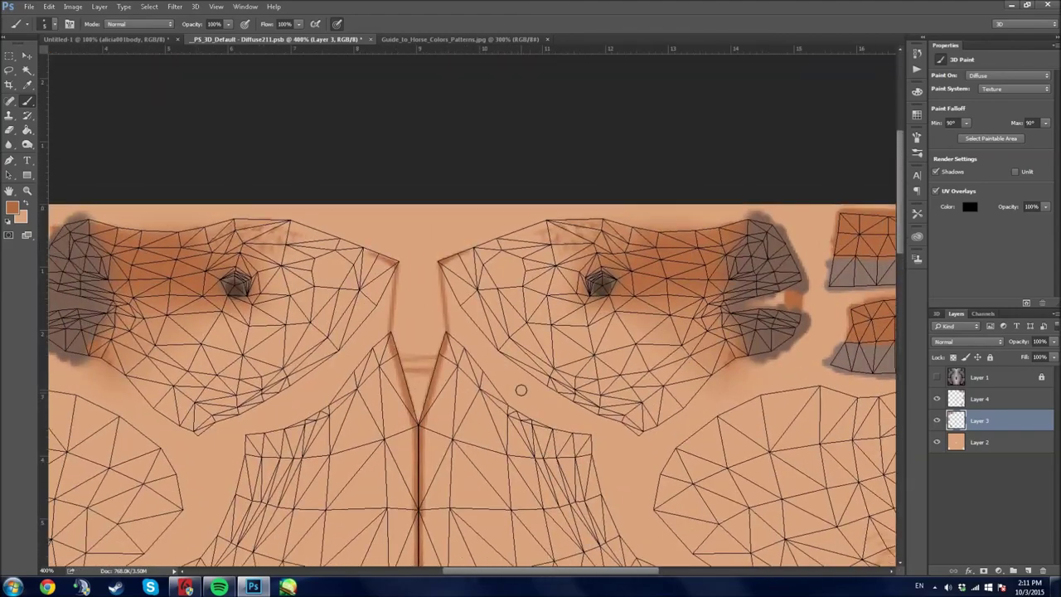
key(alt+bracketright)
key(alt+bracketleft)
click(27, 58)
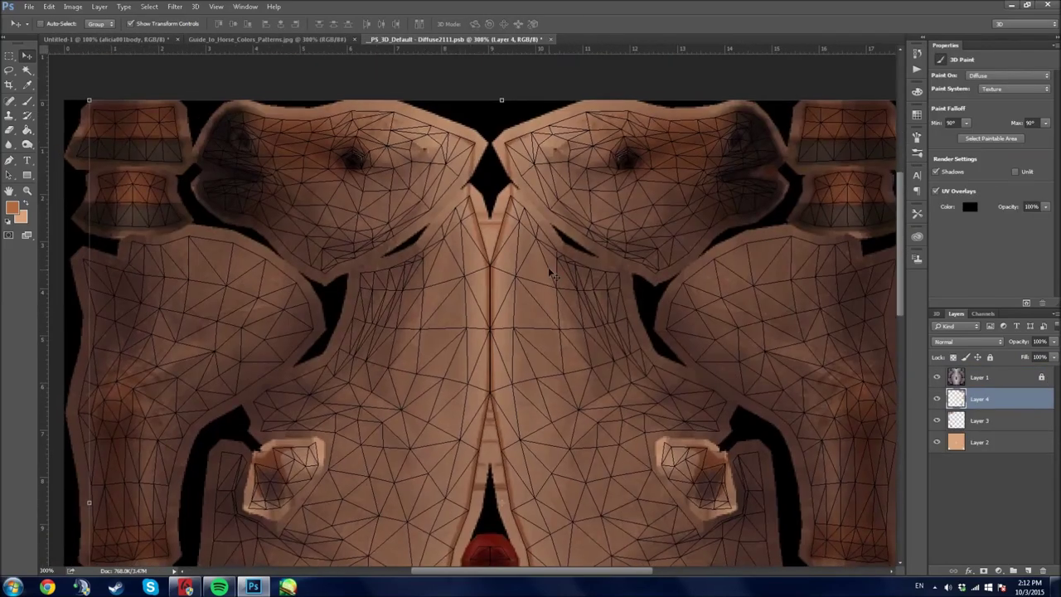
Inspect the forehead streaks, dorsal stripe, leg markings and hooves on the 3D horse model from all sides.
right_click(28, 100)
click(71, 97)
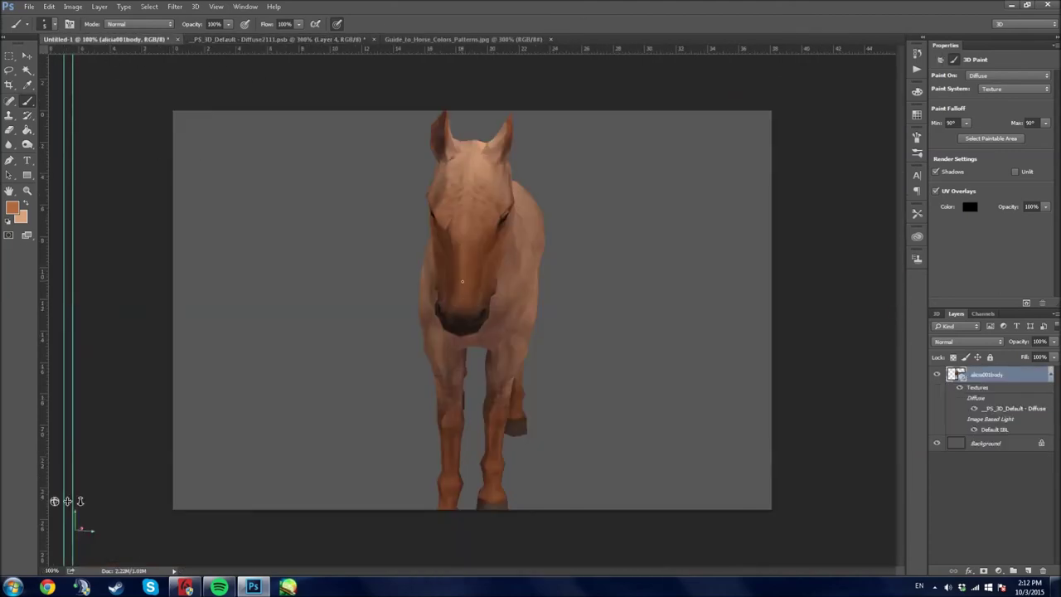
scroll(448, 143, up, 5)
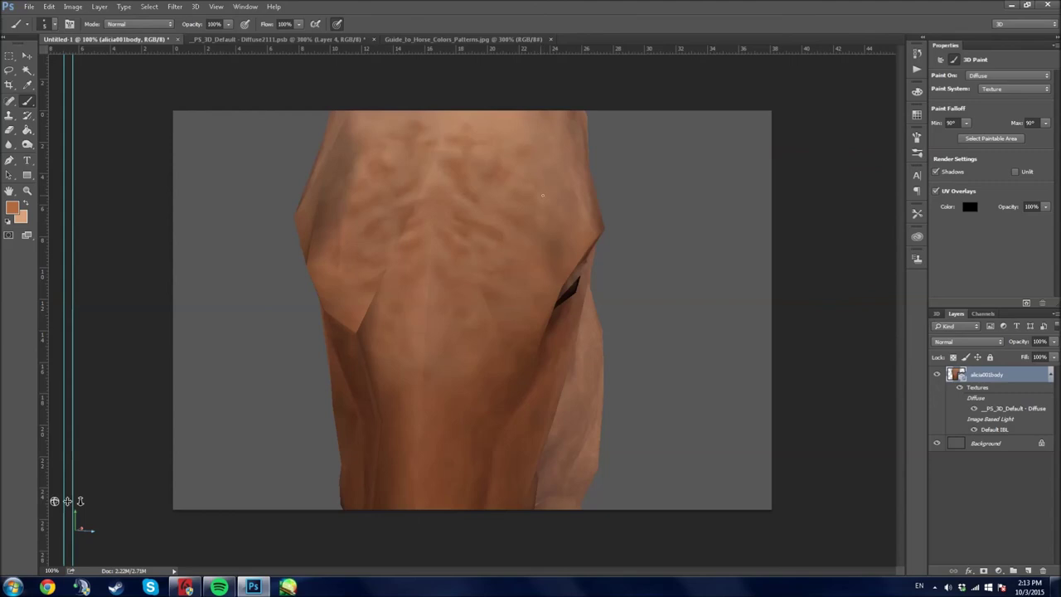
mouse_move(67, 500)
mouse_down()
mouse_move(55, 501)
mouse_move(80, 501)
mouse_up()
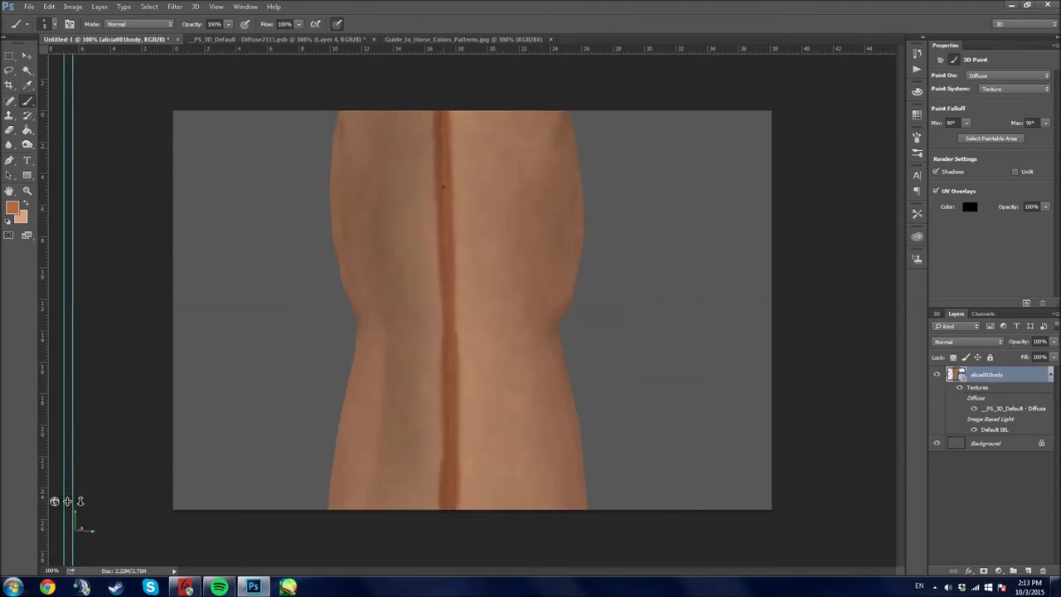
drag(80, 500, 666, 473)
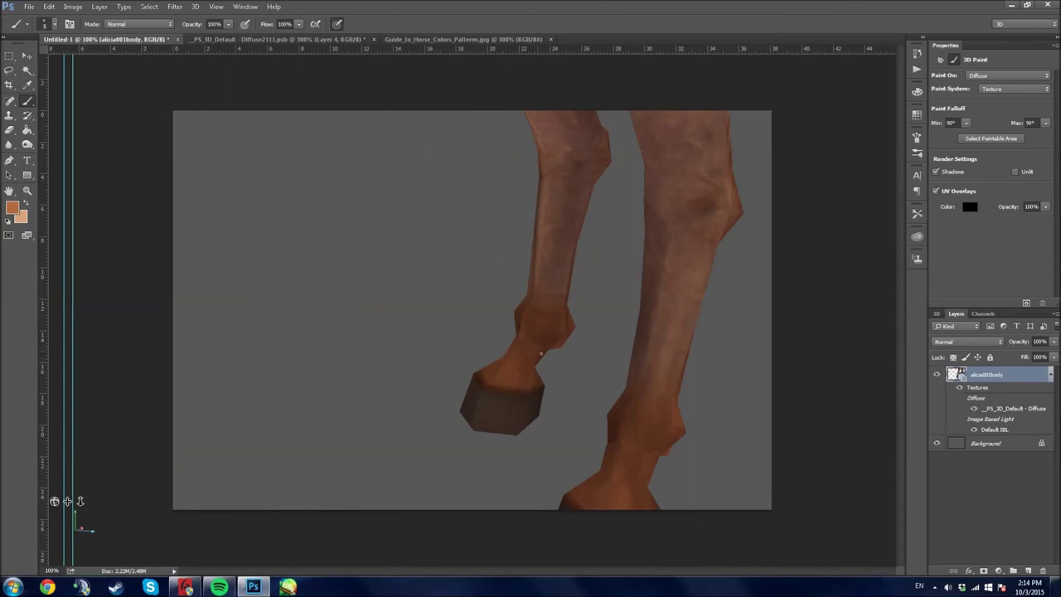
drag(55, 500, 285, 370)
drag(90, 500, 349, 497)
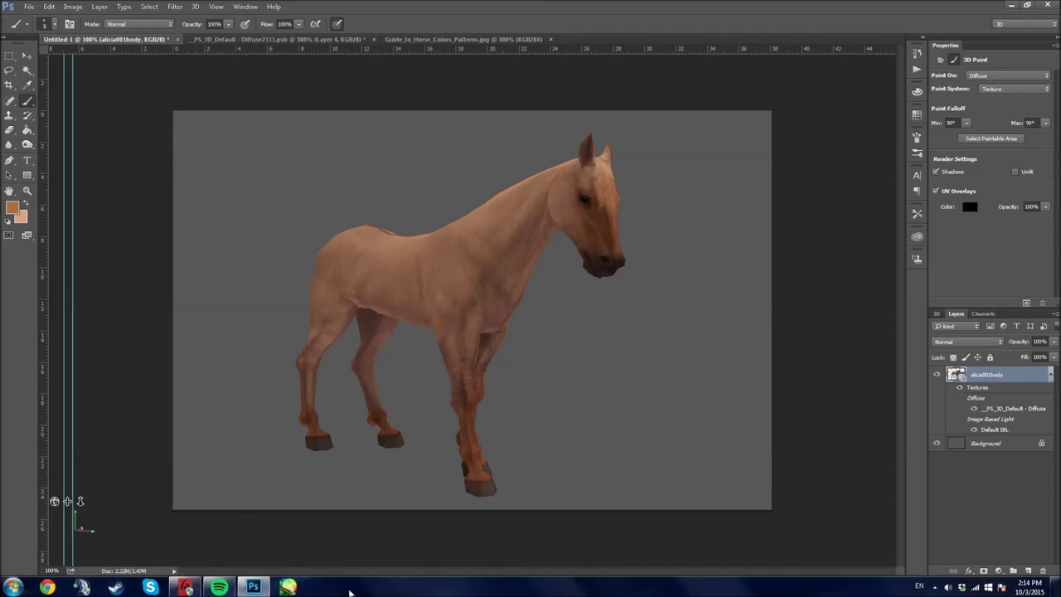